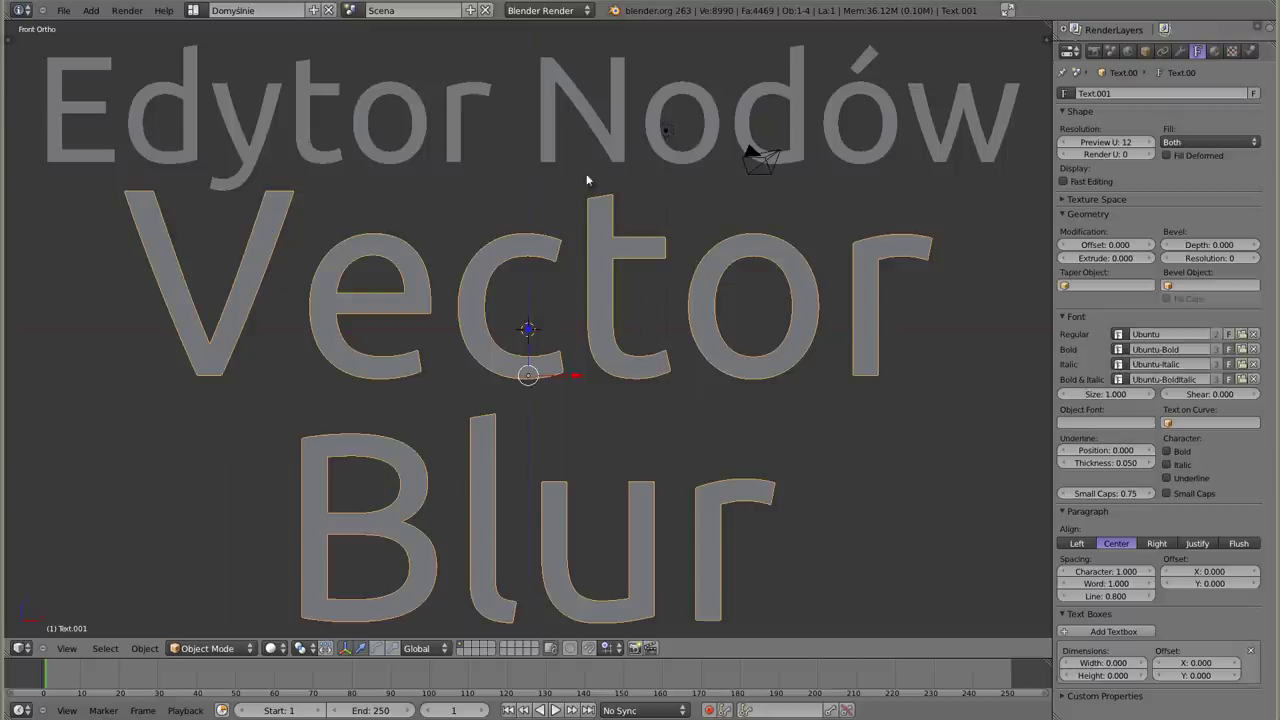
# - Switch to the front view and look through the camera
pyautogui.moveTo(606, 366)
pyautogui.mouseDown(button='middle')
pyautogui.moveTo(589, 417)
pyautogui.moveTo(522, 410)
pyautogui.moveTo(536, 394)
pyautogui.moveTo(651, 363)
pyautogui.moveTo(500, 216)
pyautogui.moveTo(516, 223)
pyautogui.mouseUp(button='middle')
pyautogui.press('KP_1')
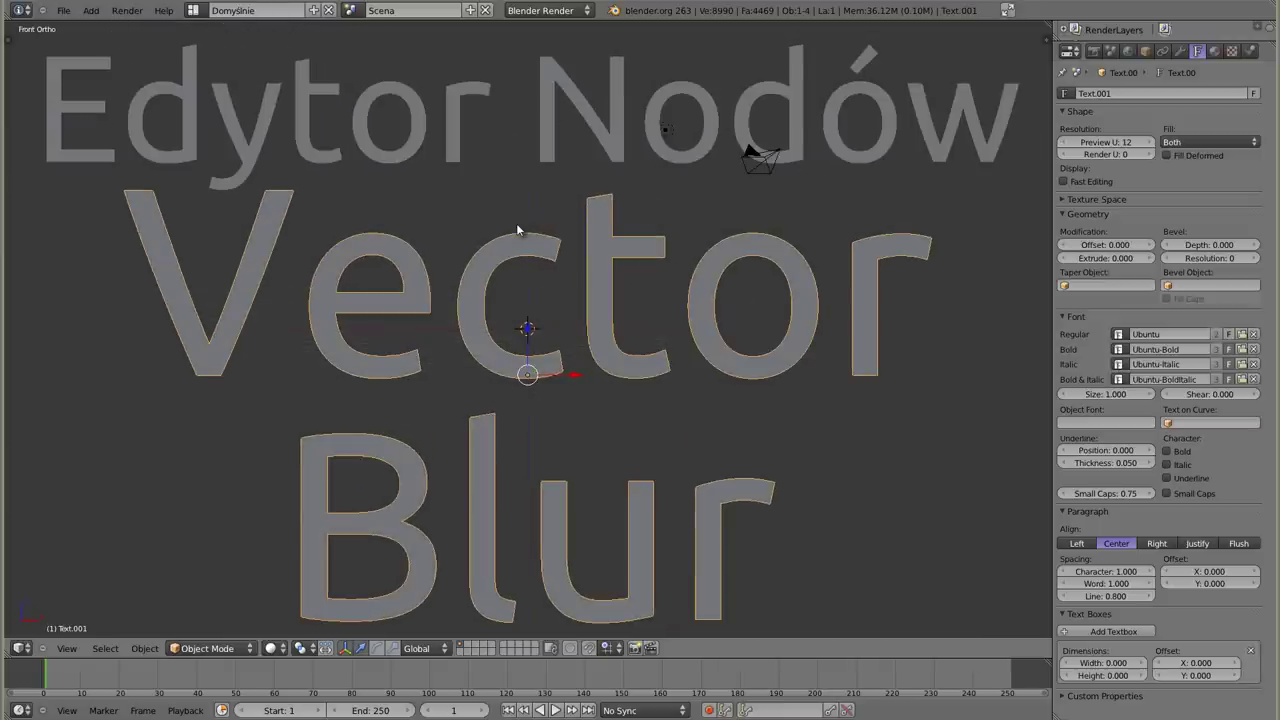
pyautogui.scroll(-3, 630, 295)
pyautogui.press('KP_0')
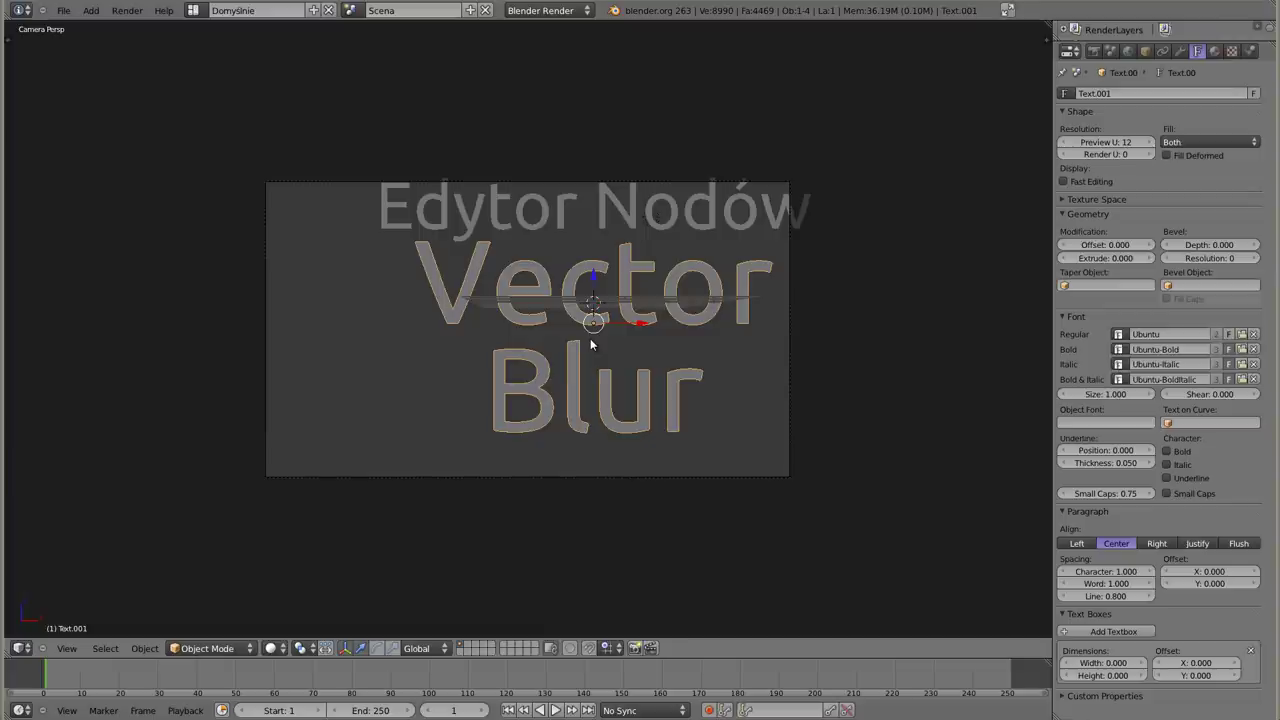
# - Move the camera back so 'Edytor Nodów' and 'Vector Blur' sit smaller within its frame
pyautogui.rightClick(595, 480)
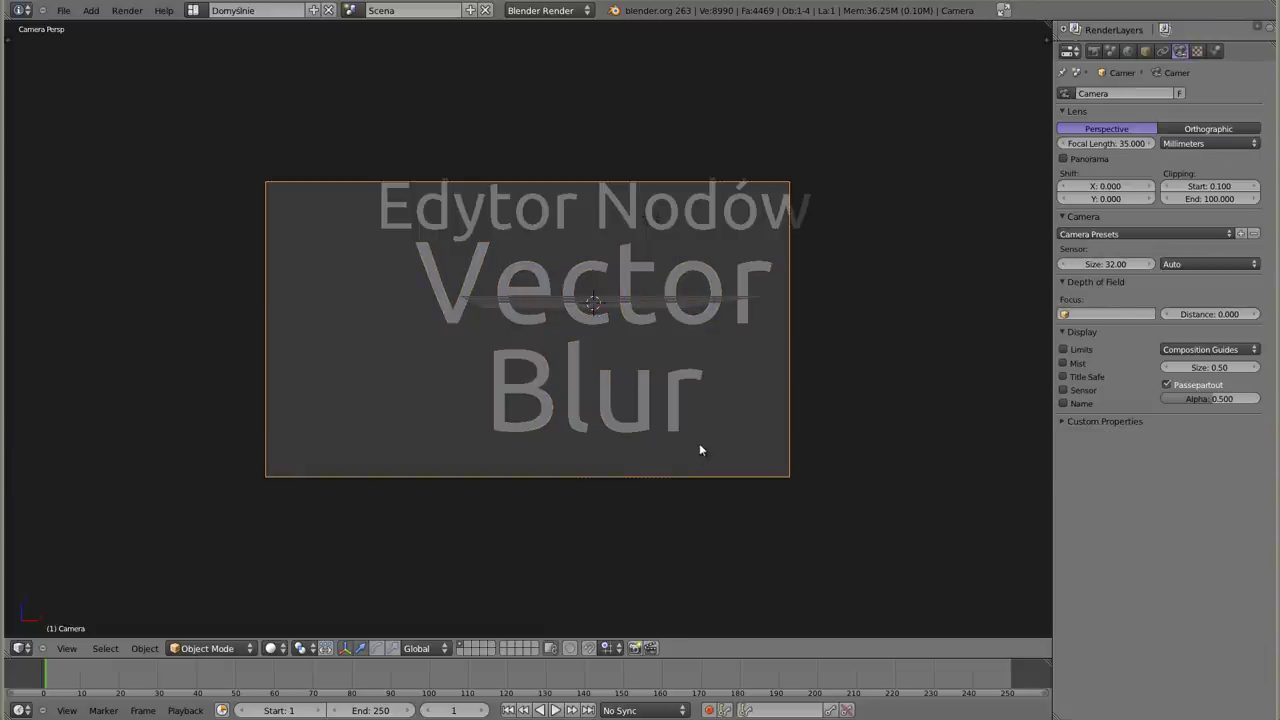
pyautogui.press('g')
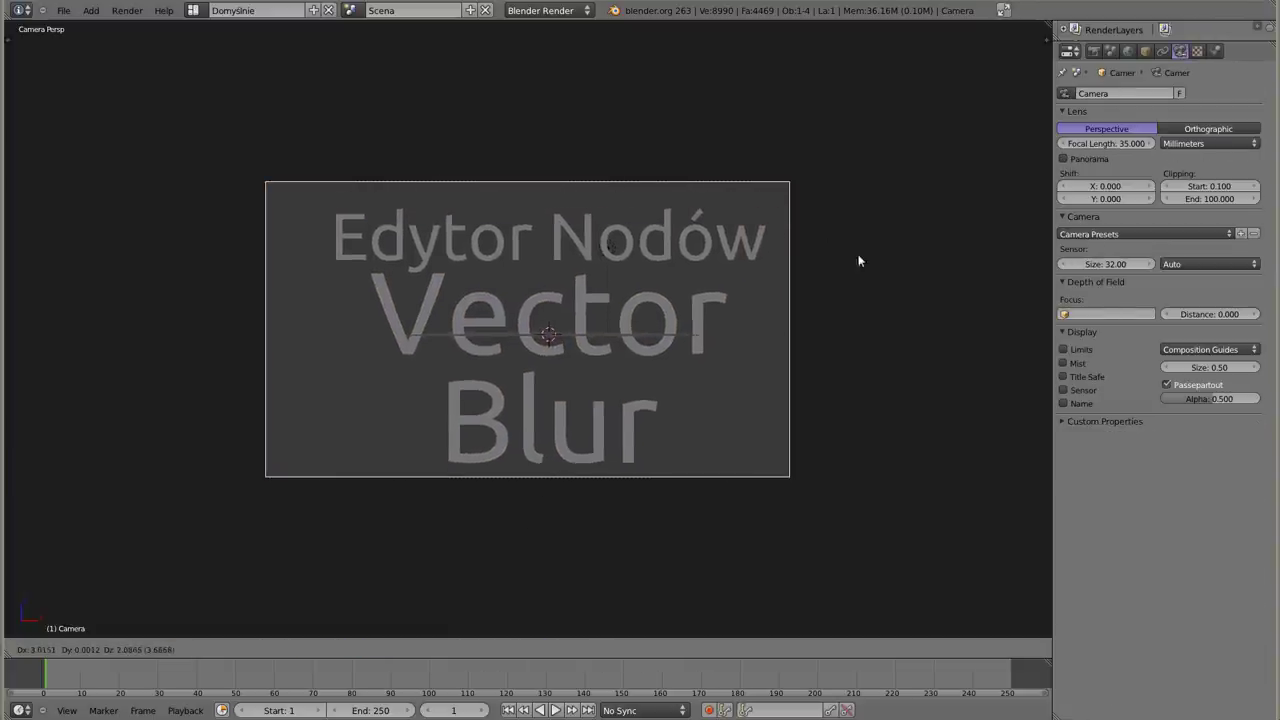
pyautogui.click(645, 331)
pyautogui.moveTo(645, 331); pyautogui.dragTo(600, 374, button='middle')
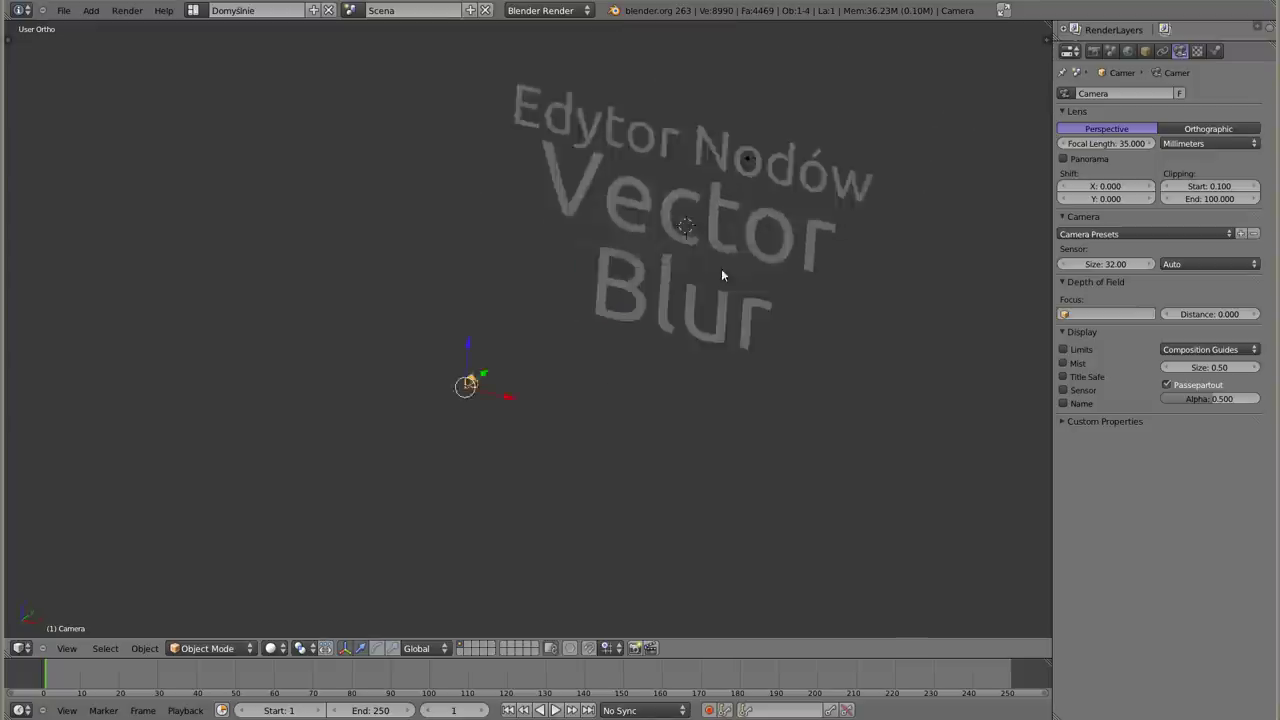
pyautogui.keyDown('shift'); pyautogui.moveTo(814, 206); pyautogui.dragTo(617, 280, button='middle'); pyautogui.keyUp('shift')
# - Insert frame-1 rotation keyframes on the 'Vector Blur' and 'Edytor Nodów' texts
pyautogui.rightClick(623, 258)
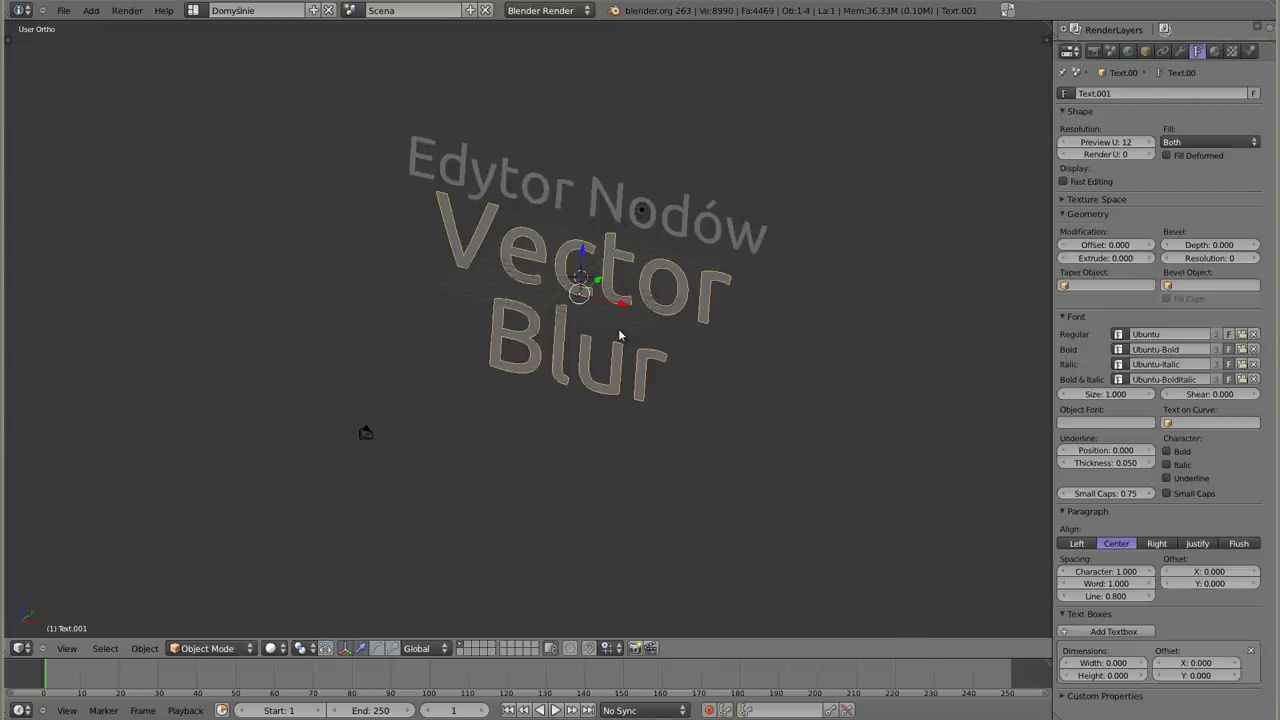
pyautogui.press('i')
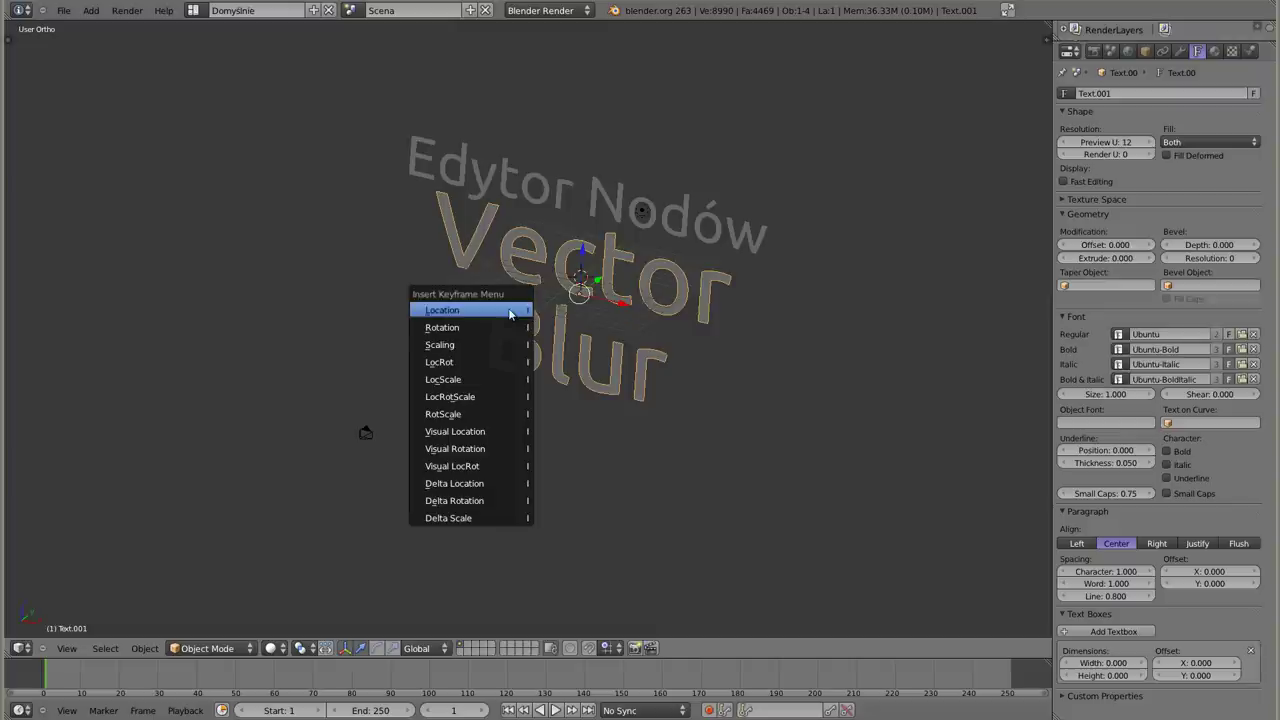
pyautogui.click(497, 327)
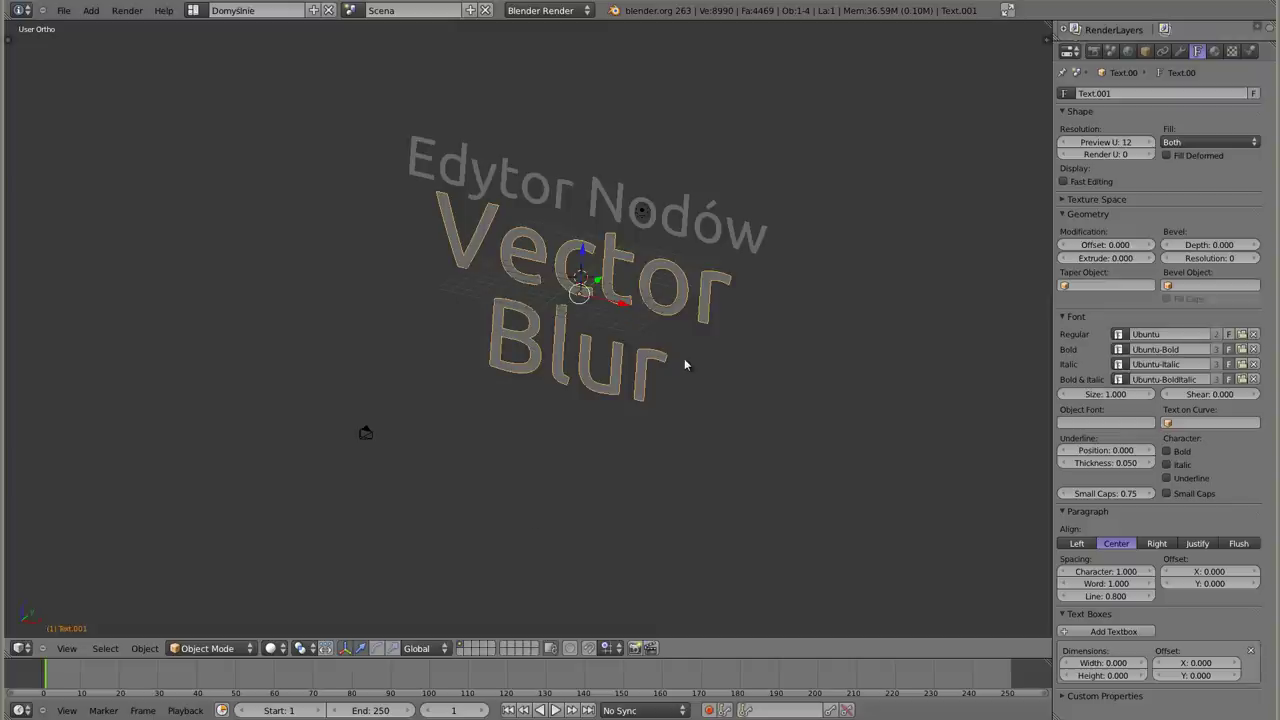
pyautogui.rightClick(610, 208)
pyautogui.press('i')
pyautogui.click(628, 292)
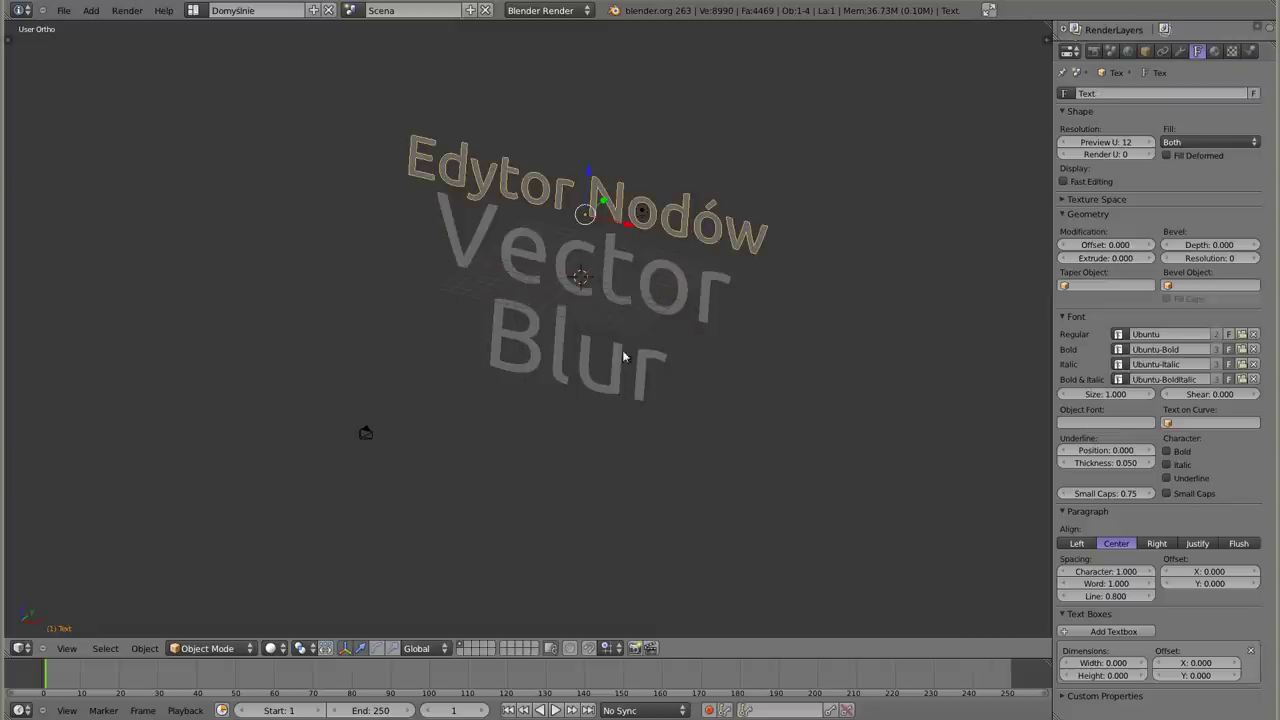
# - Level the 'Edytor Nodów' text from the top view and advance to frame 10
pyautogui.press('KP_1')
pyautogui.press('KP_7')
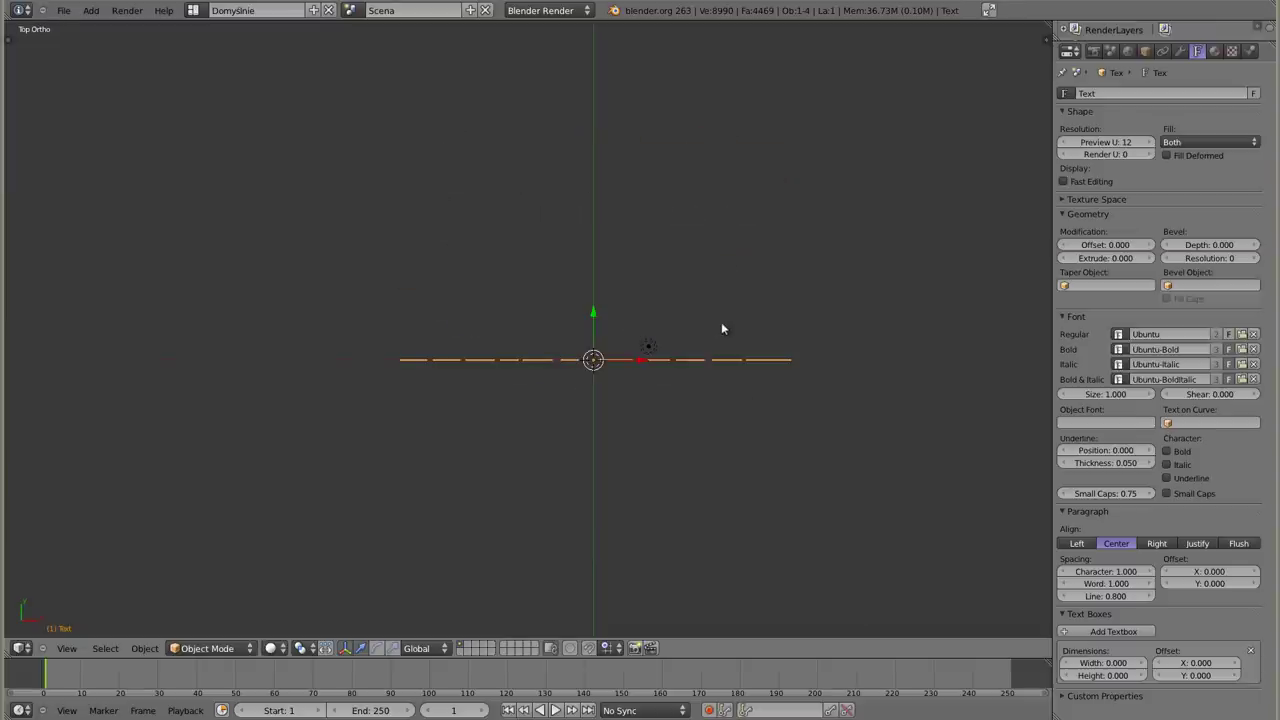
pyautogui.press('r')
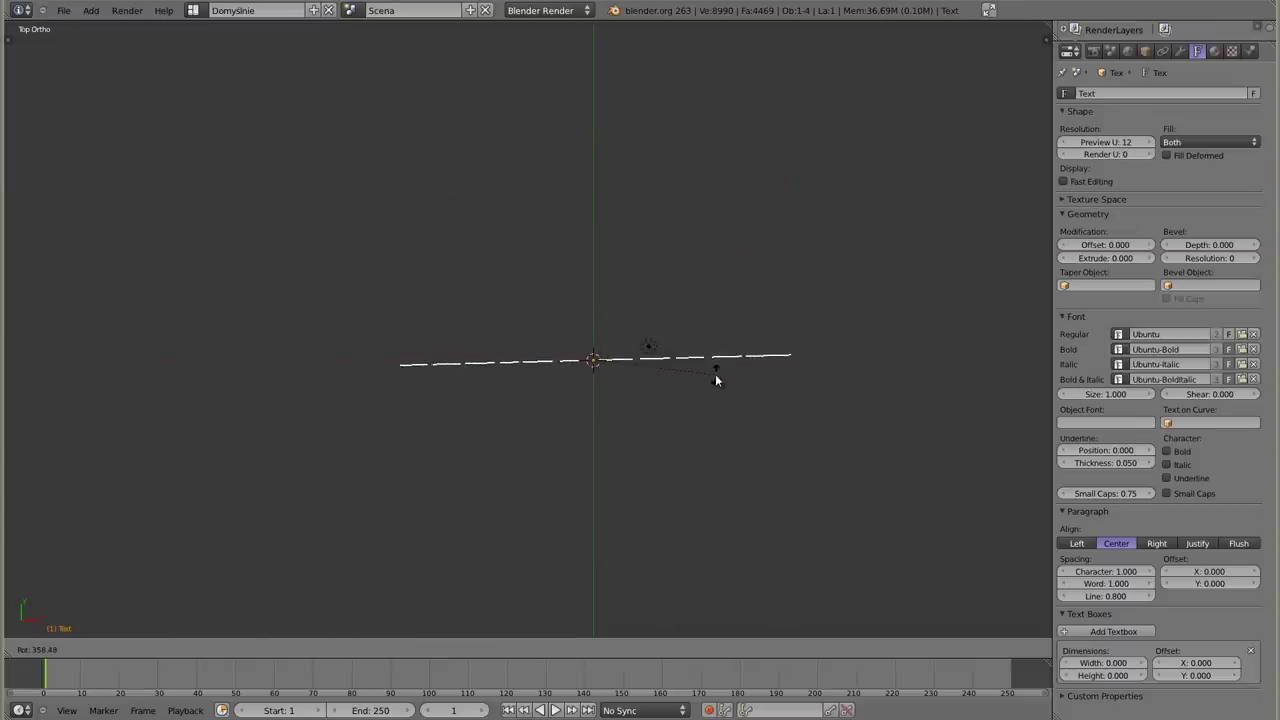
pyautogui.click(714, 378)
pyautogui.hotkey('alt', 'a')
pyautogui.hotkey('alt', 'a')
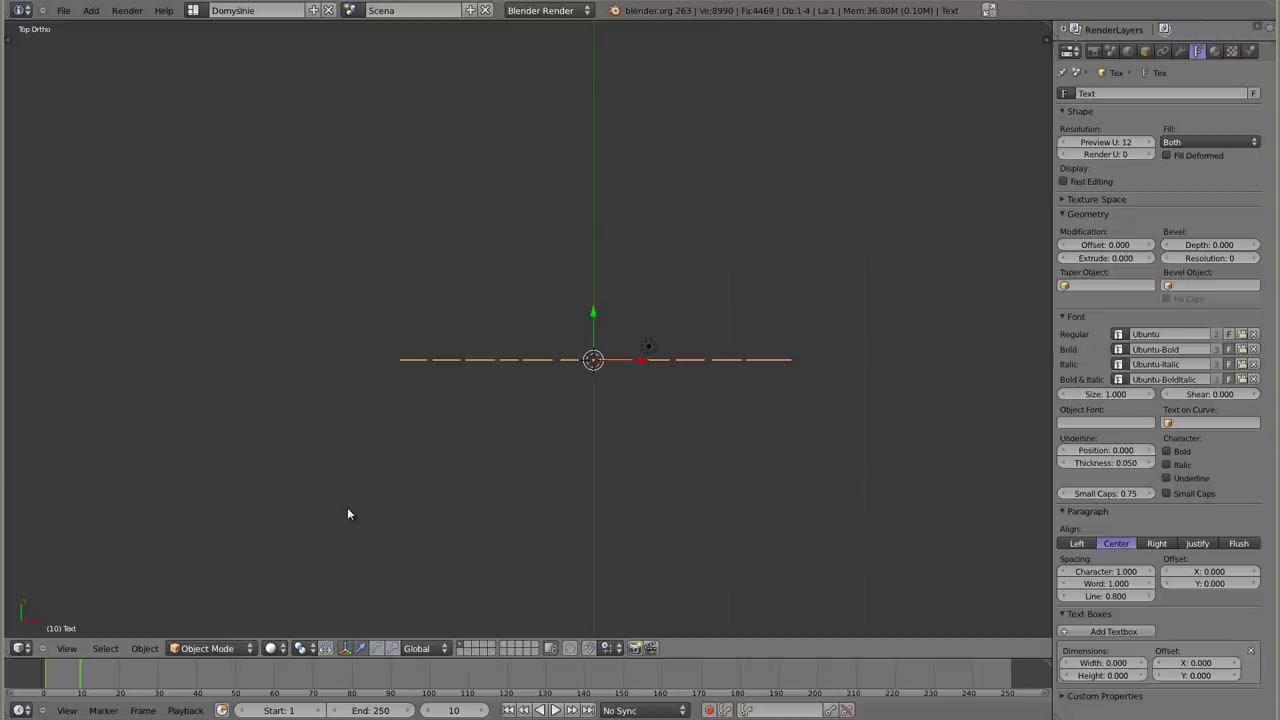
pyautogui.press('n')
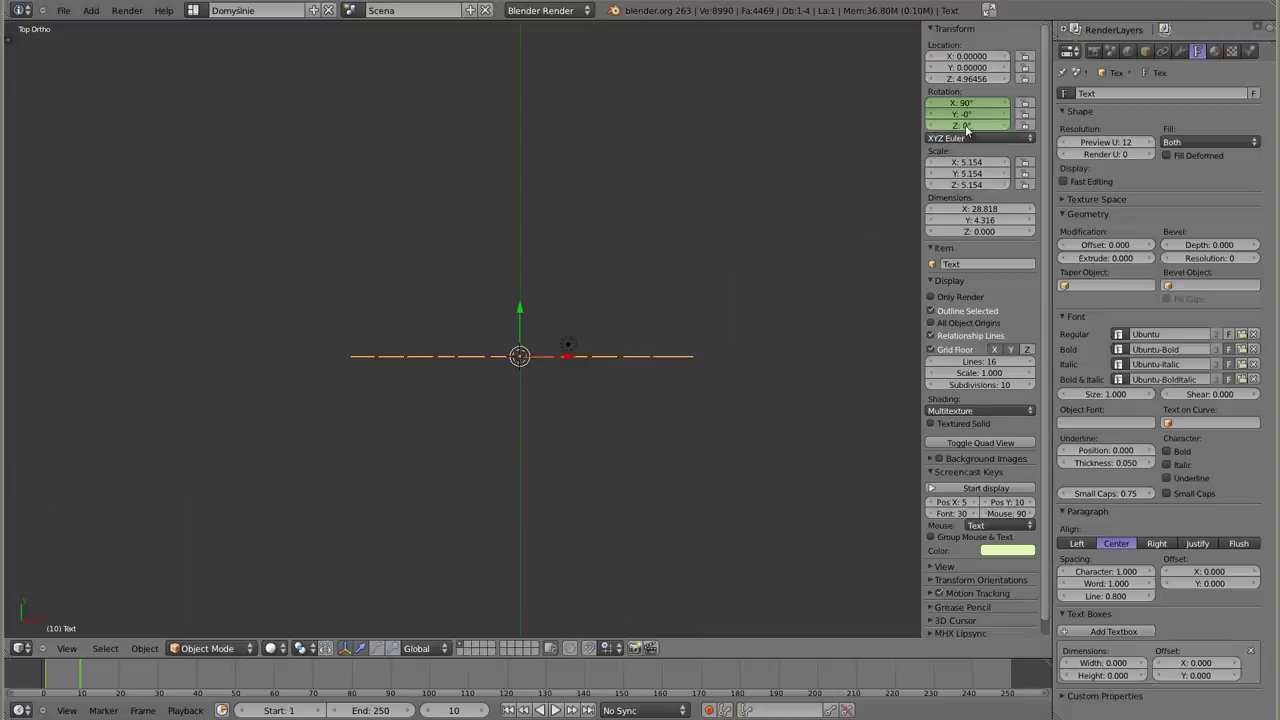
# - Keyframe Z rotation 720° on 'Edytor Nodów' and -720° on 'Vector Blur' at frame 10
pyautogui.write('0')
pyautogui.press('Return')
pyautogui.press('i')
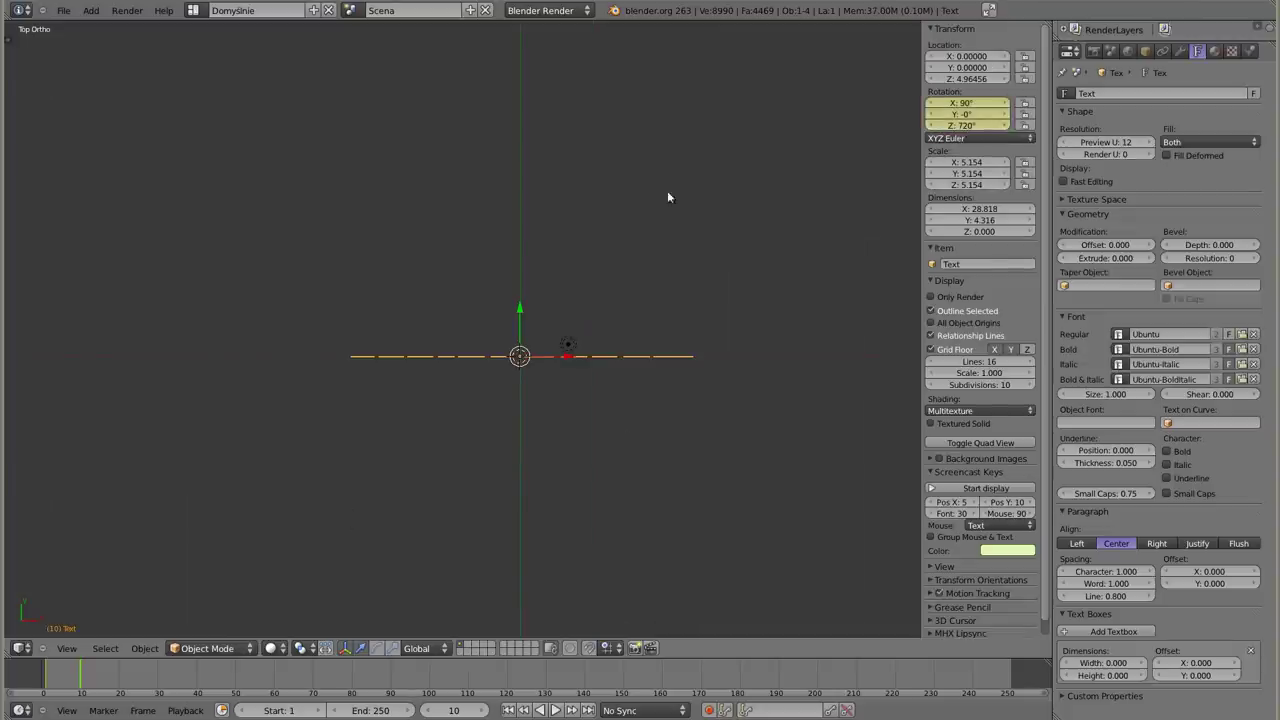
pyautogui.moveTo(529, 374); pyautogui.dragTo(552, 366, button='middle')
pyautogui.rightClick(552, 366)
pyautogui.click(965, 125)
pyautogui.write('0')
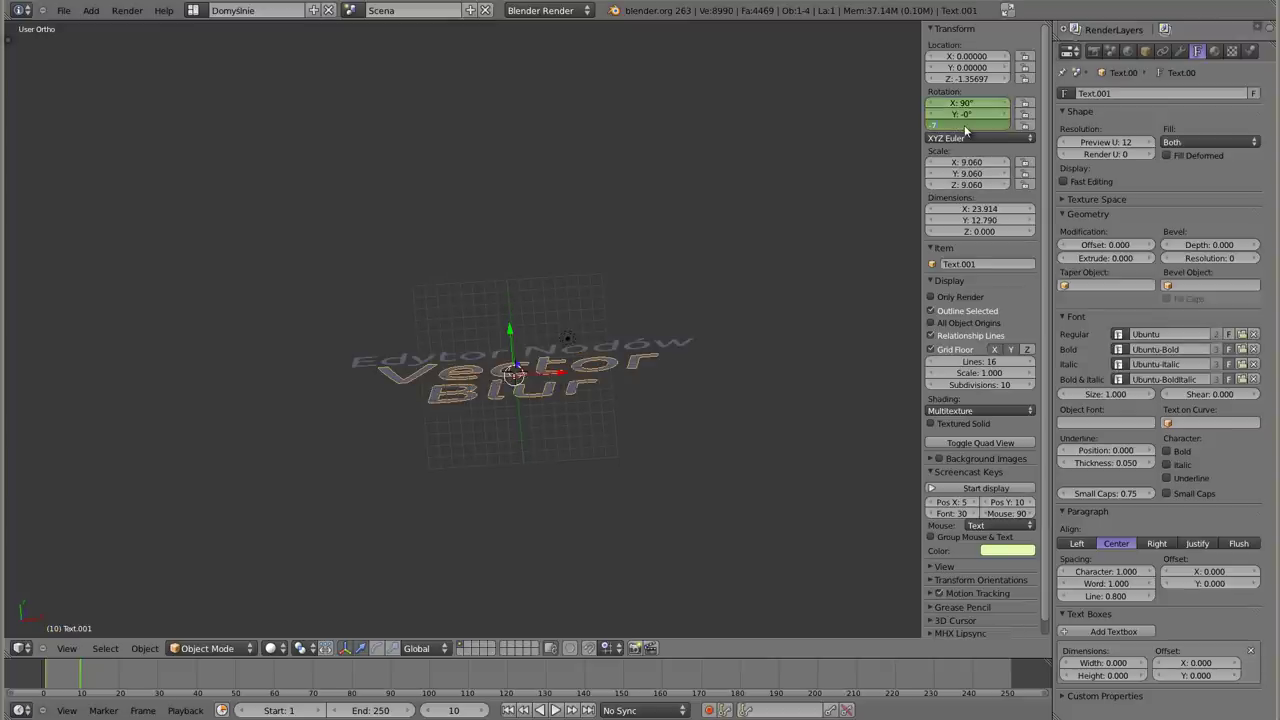
pyautogui.press('Return')
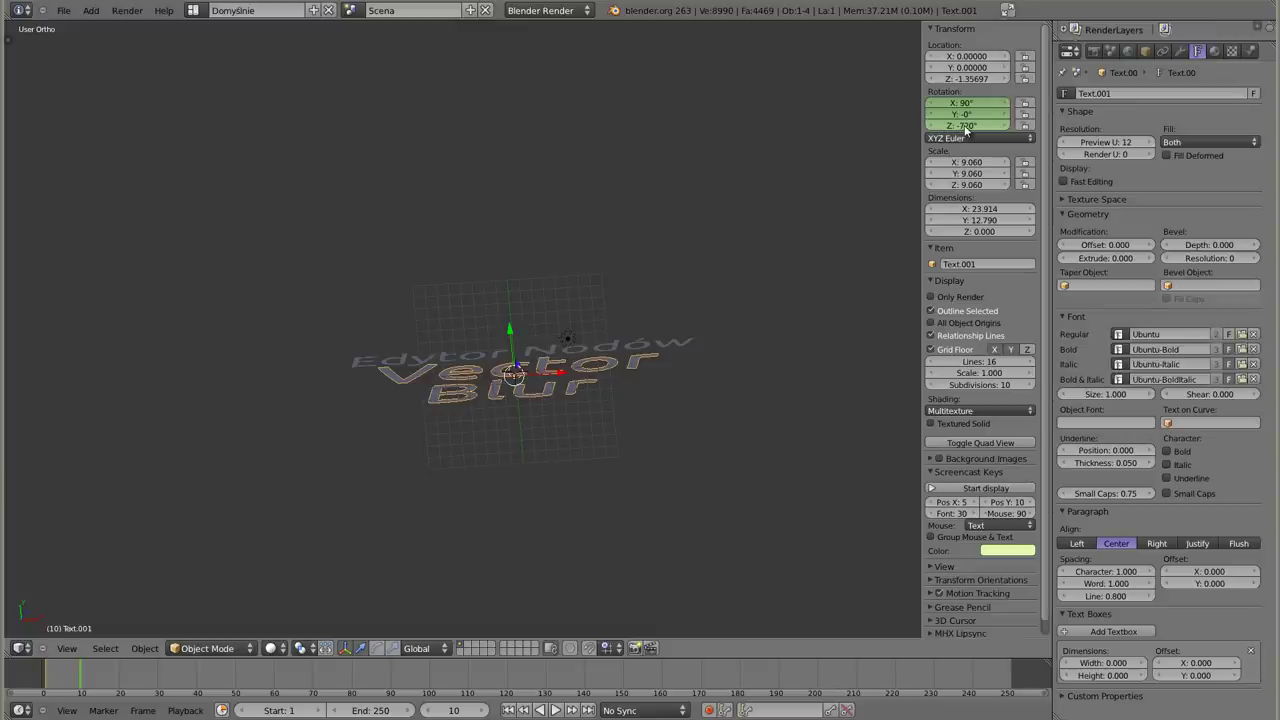
pyautogui.press('i')
# - Play and scrub frames 1–10 to watch both titles spin
pyautogui.moveTo(512, 378)
pyautogui.mouseDown(button='middle')
pyautogui.moveTo(452, 234)
pyautogui.moveTo(522, 471)
pyautogui.mouseUp(button='middle')
pyautogui.click(44, 678)
pyautogui.hotkey('alt', 'a')
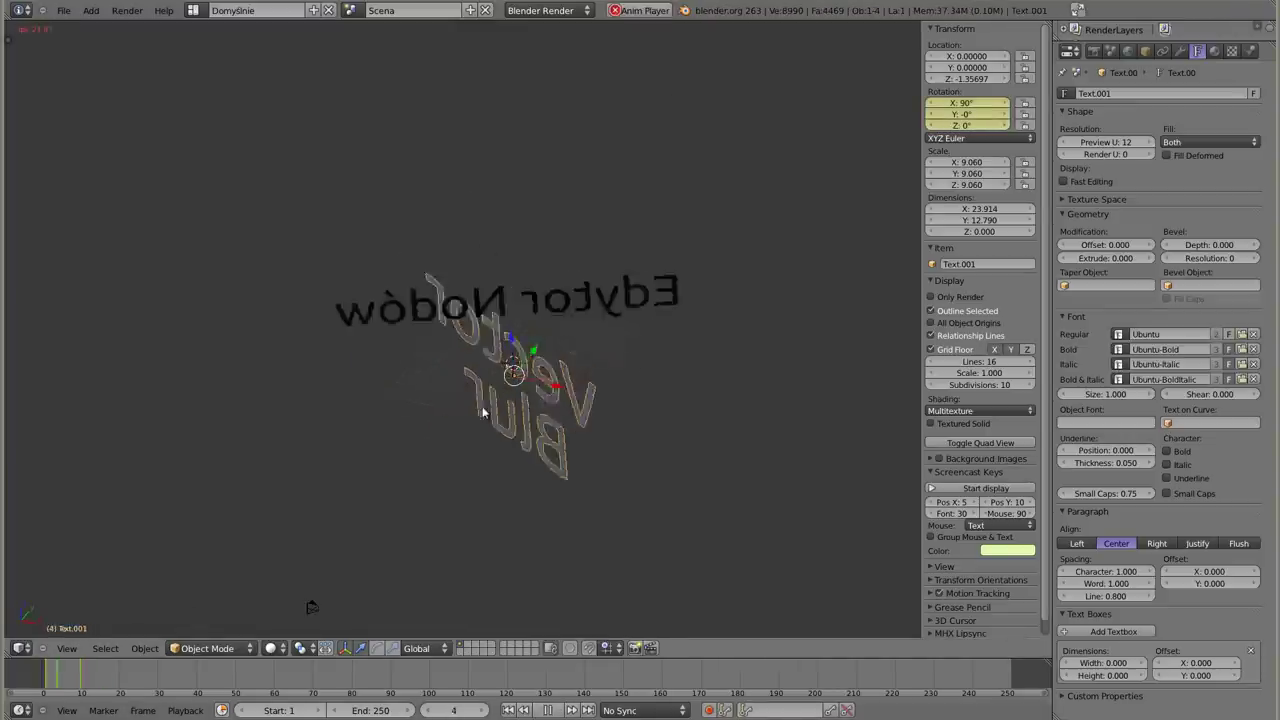
pyautogui.press('Escape')
pyautogui.hotkey('alt', 'a')
pyautogui.press('Escape')
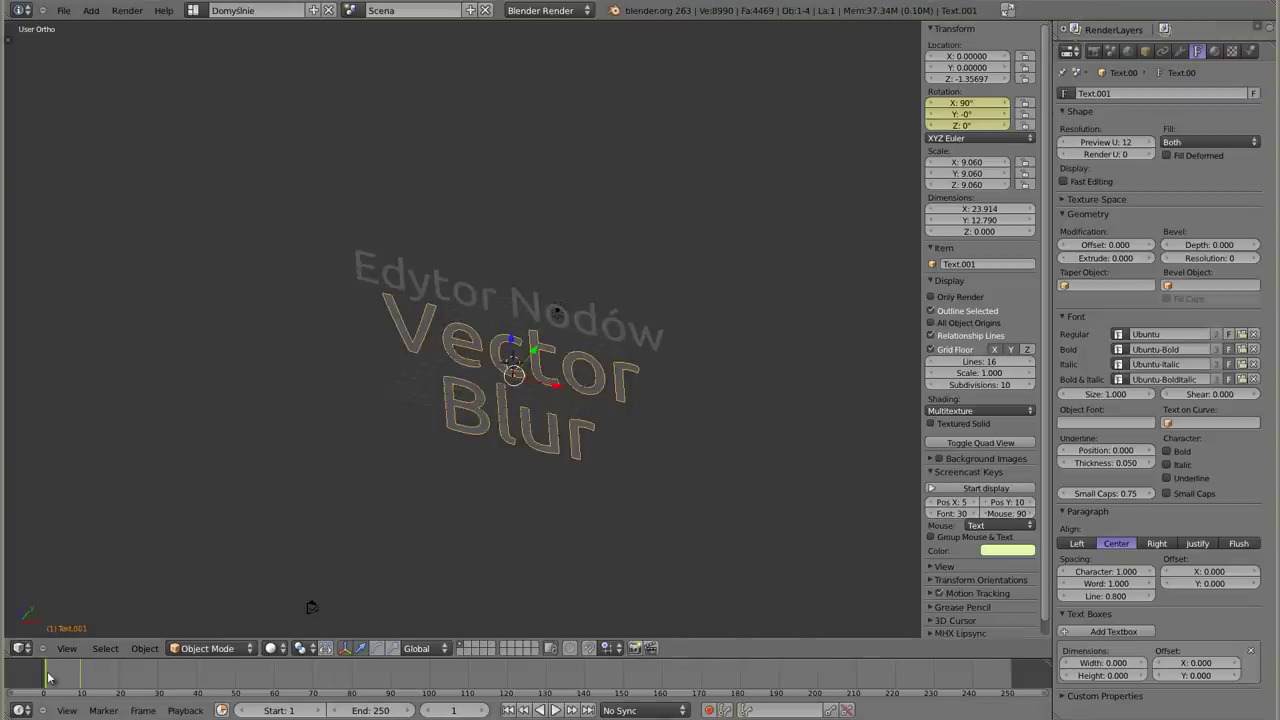
pyautogui.hotkey('alt', 'a')
pyautogui.moveTo(50, 679); pyautogui.dragTo(61, 678)
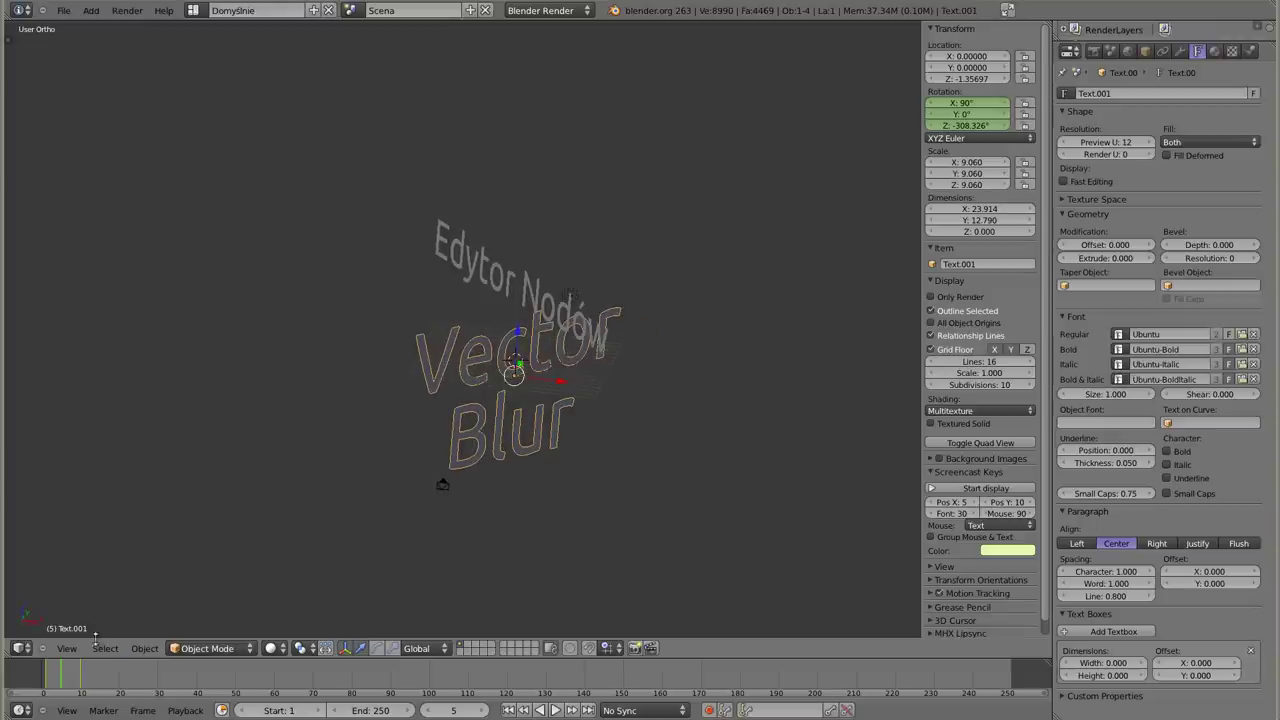
pyautogui.moveTo(62, 682); pyautogui.dragTo(52, 682)
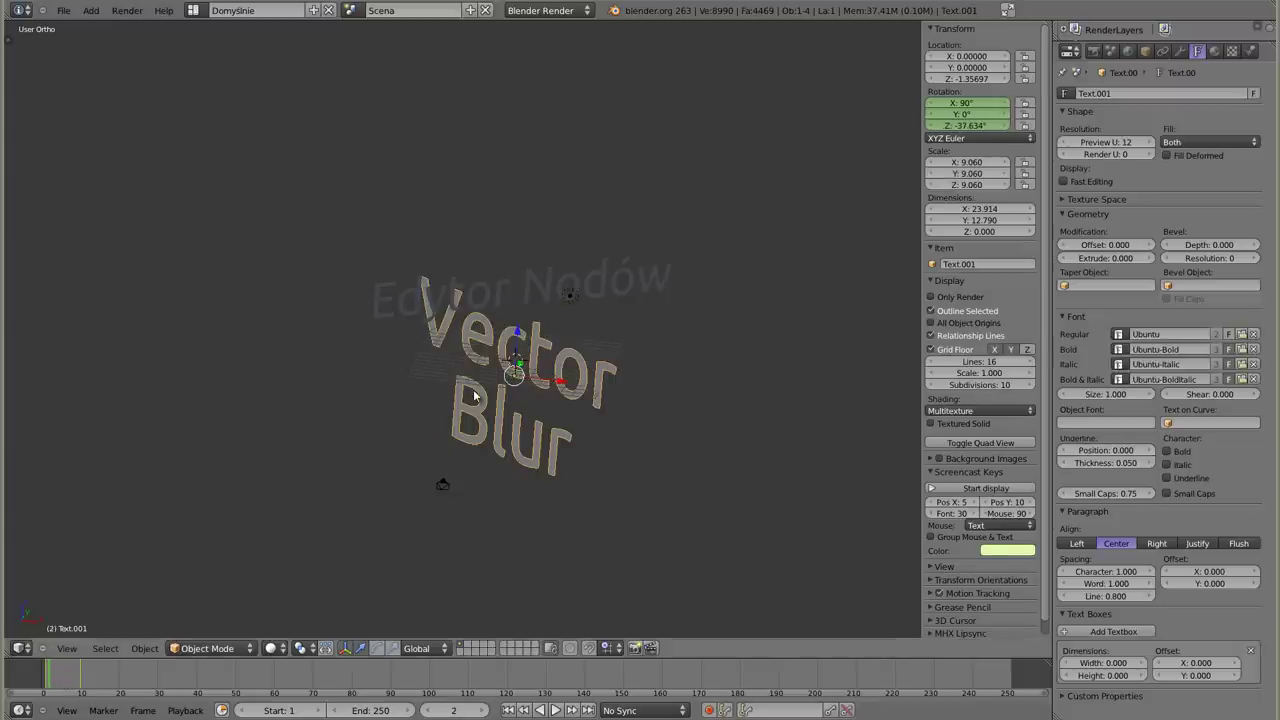
pyautogui.press('KP_0')
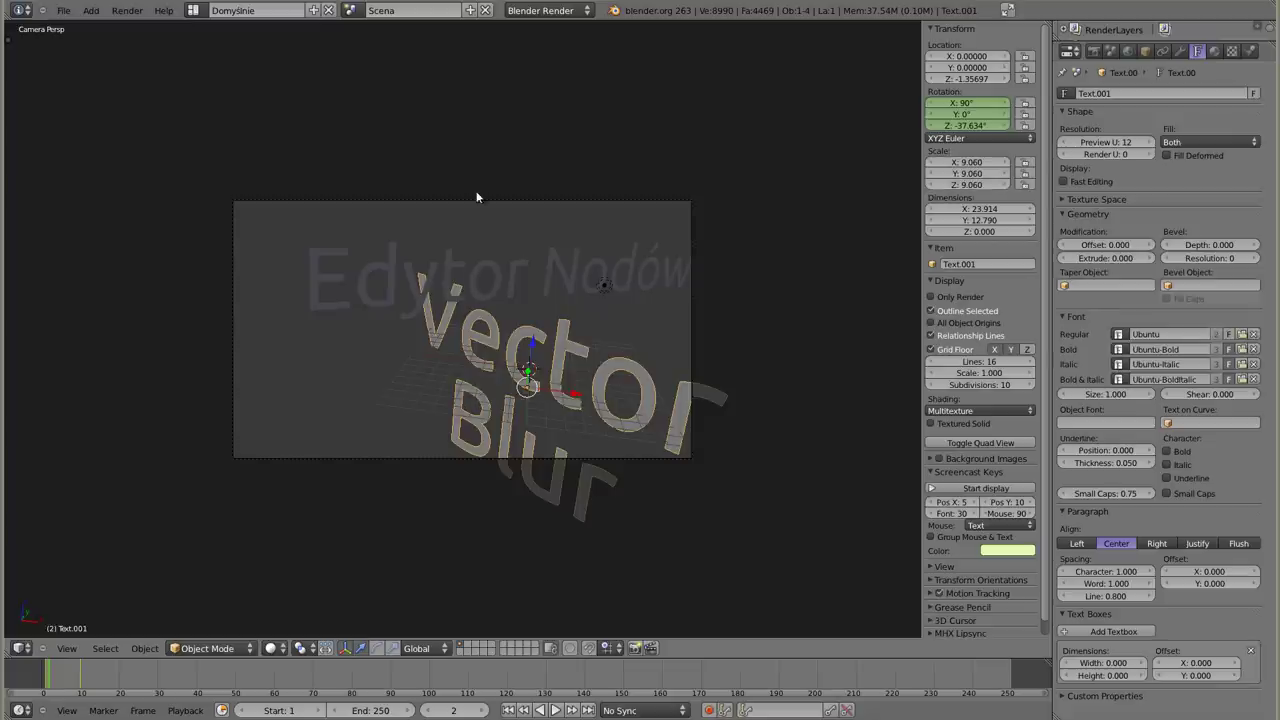
# - Move, tilt to about 61.5° X and dolly the camera back along local Z to frame both titles
pyautogui.rightClick(476, 197)
pyautogui.press('g')
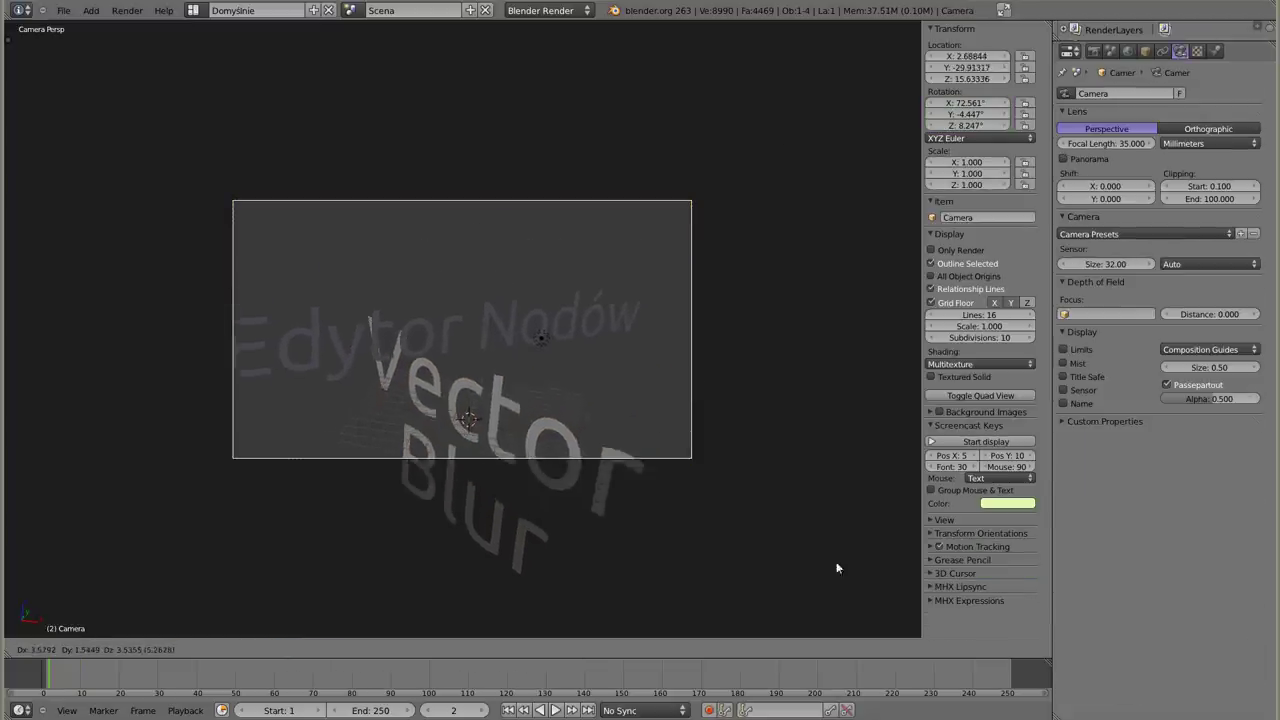
pyautogui.click(665, 513)
pyautogui.press('r')
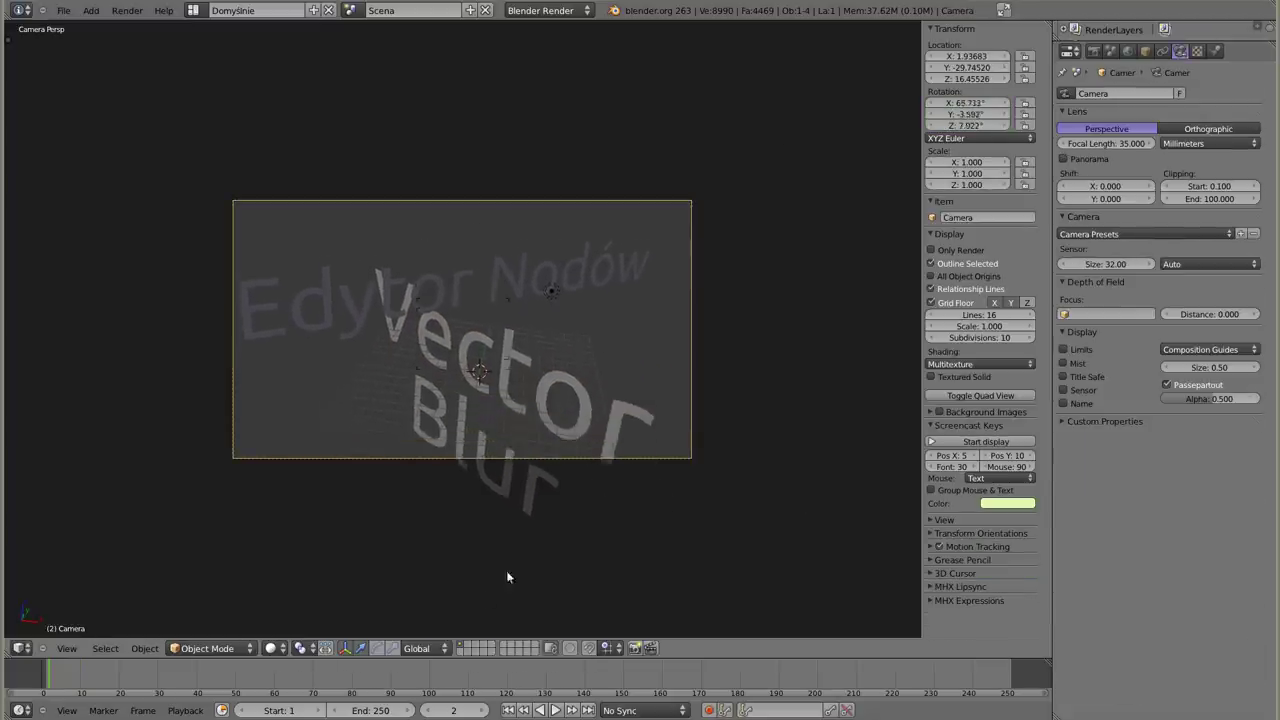
pyautogui.click(449, 410)
pyautogui.press('g')
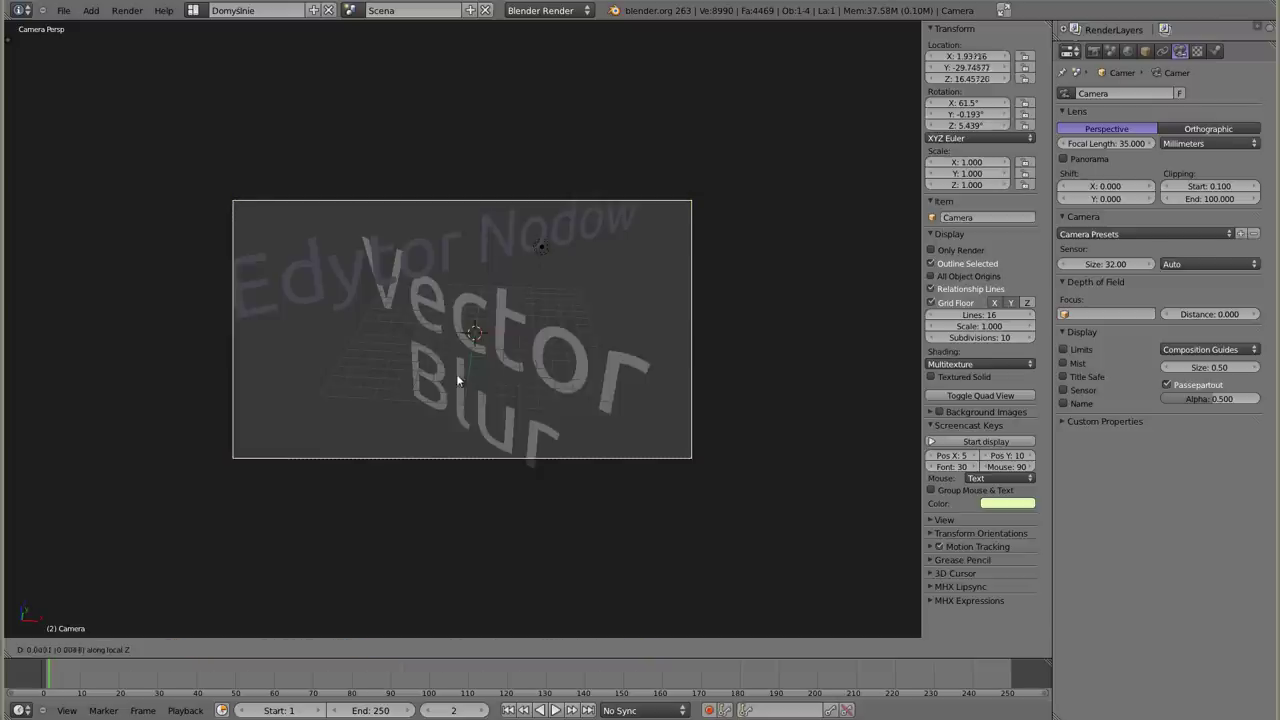
pyautogui.press('z')
pyautogui.press('z')
pyautogui.click(446, 446)
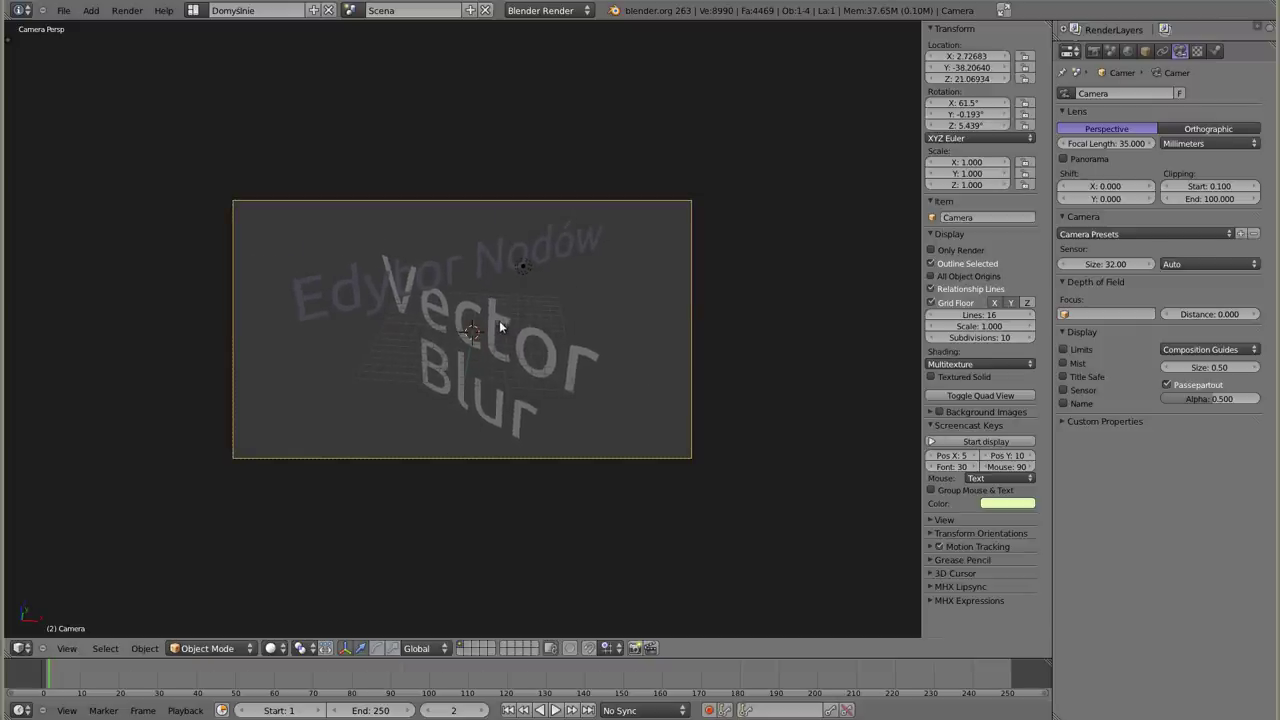
# - Render the current frame to check the single-lamp lighting
pyautogui.rightClick(526, 270)
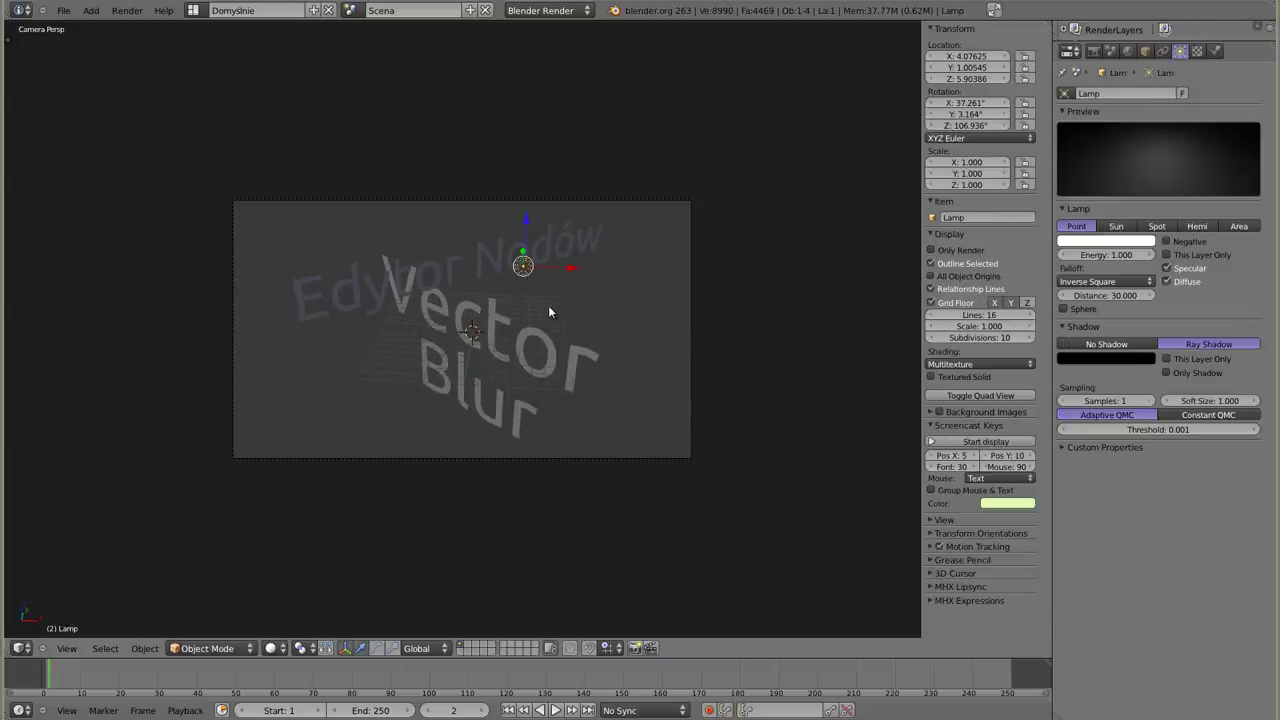
pyautogui.press('F12')
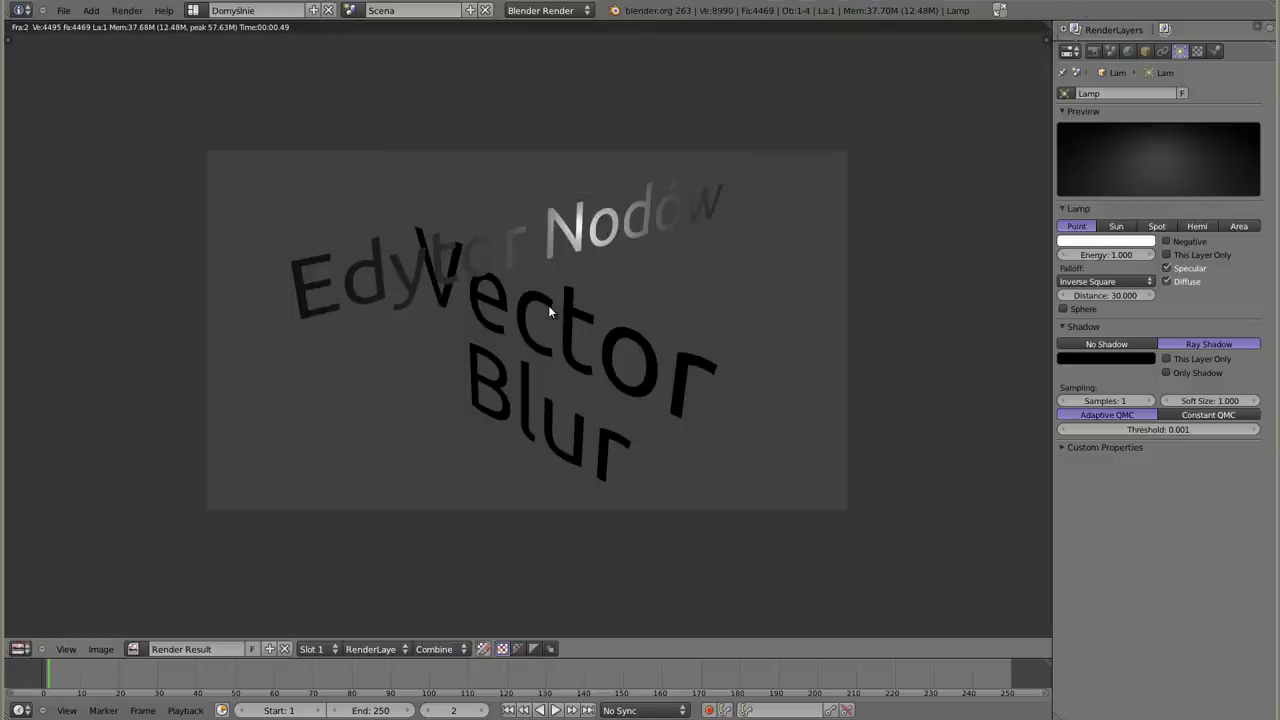
pyautogui.press('Escape')
pyautogui.moveTo(548, 305)
pyautogui.mouseDown(button='middle')
pyautogui.moveTo(388, 461)
pyautogui.moveTo(491, 334)
pyautogui.moveTo(568, 337)
pyautogui.mouseUp(button='middle')
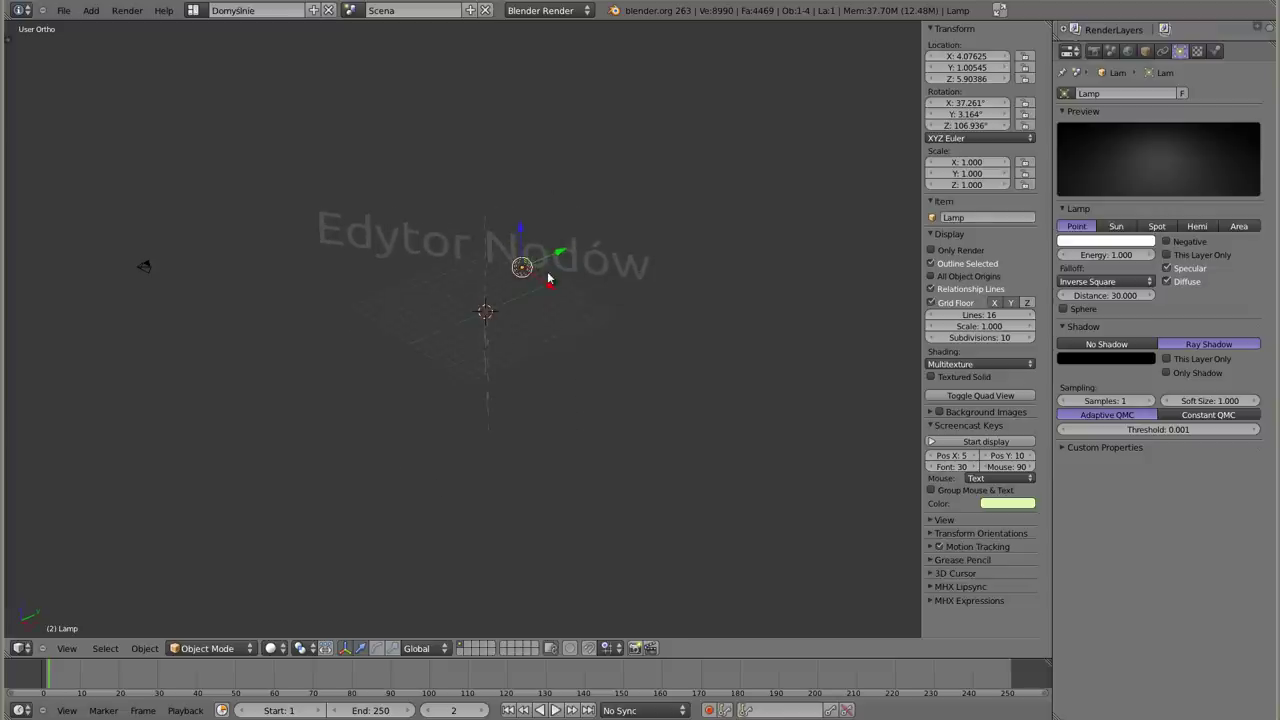
# - Duplicate the lamp into a second light and render again
pyautogui.hotkey('shift', 'd')
pyautogui.click(424, 347)
pyautogui.moveTo(424, 347); pyautogui.dragTo(501, 325, button='middle')
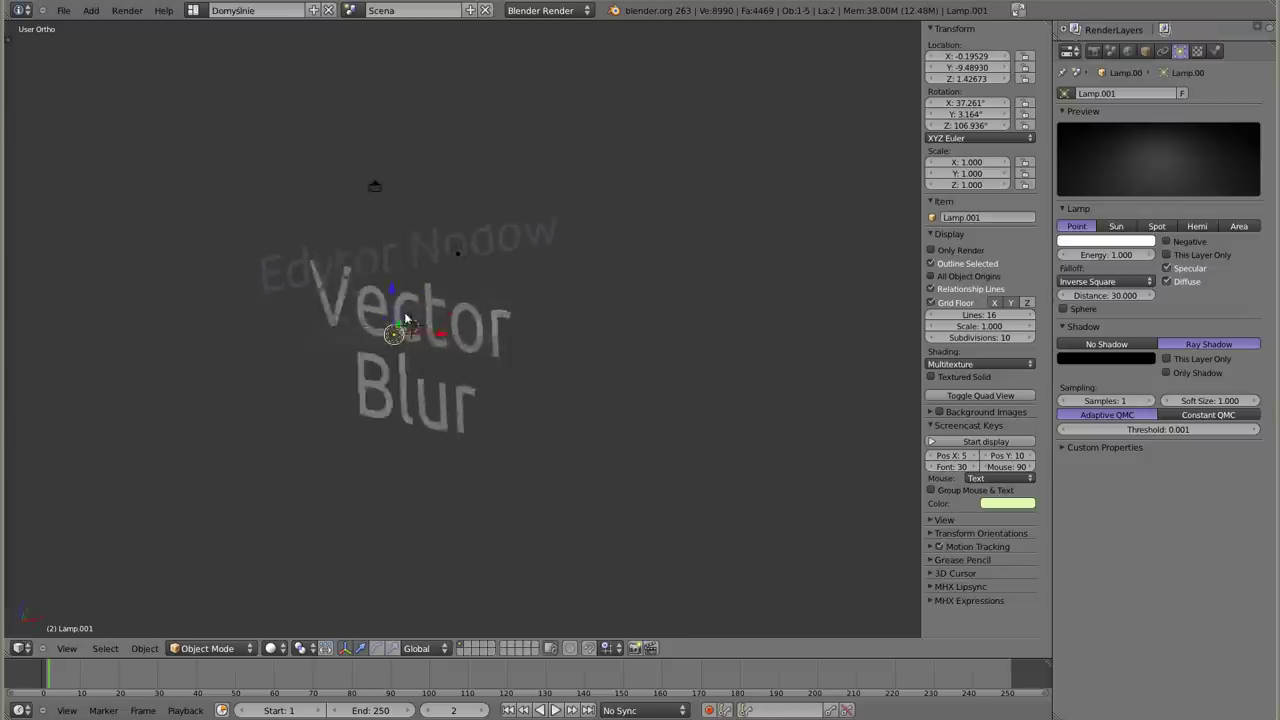
pyautogui.press('F12')
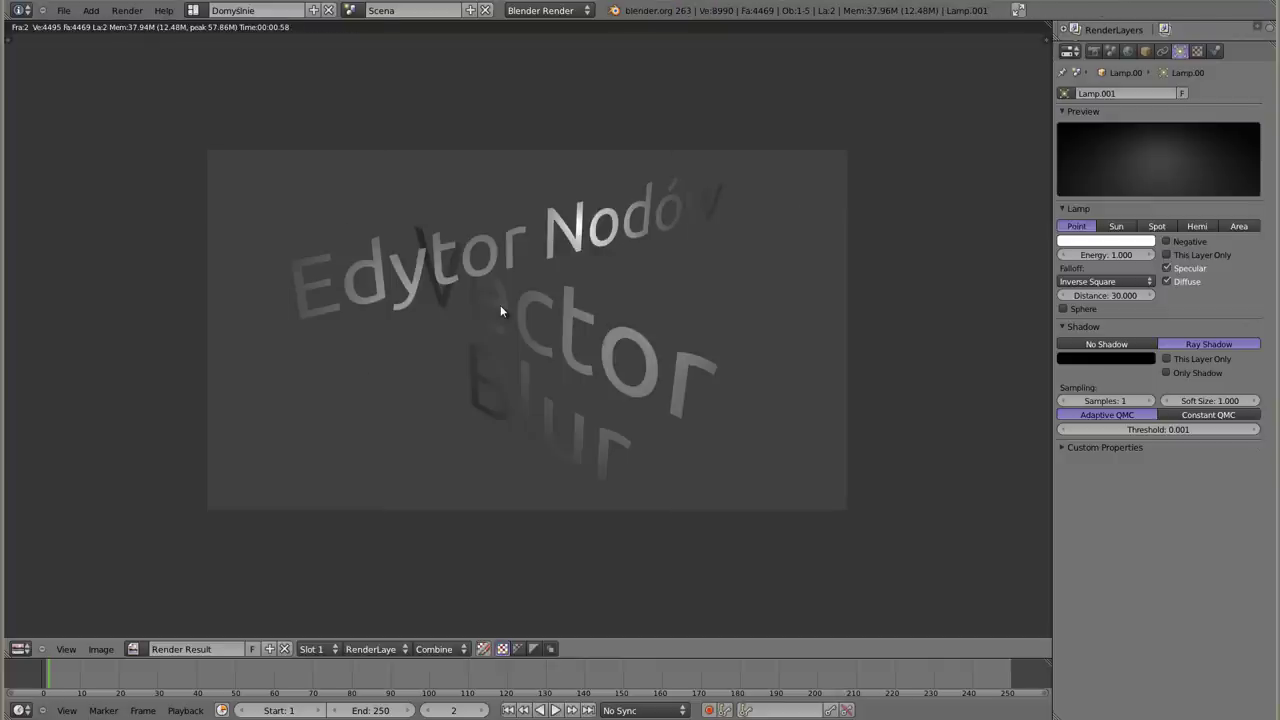
pyautogui.press('Escape')
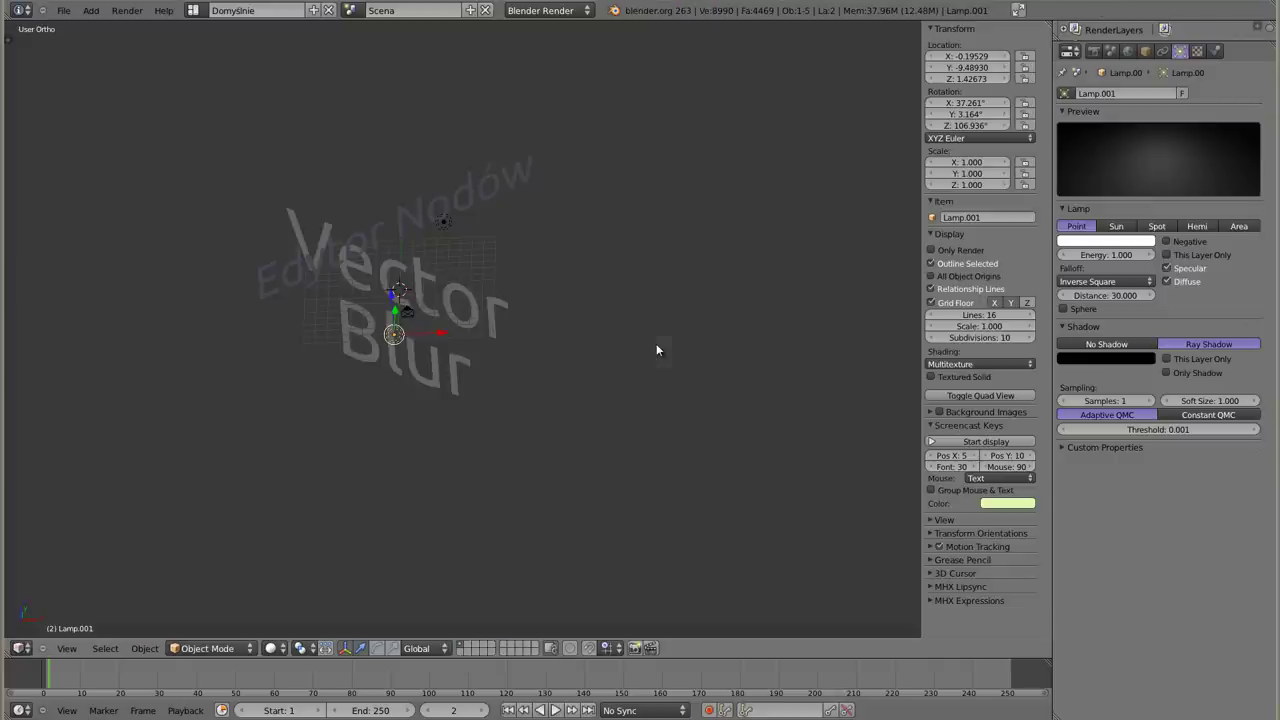
# - Add a third lamp straight below the text and inspect the three-lamp render
pyautogui.hotkey('shift', 'd')
pyautogui.press('z')
pyautogui.click(470, 400)
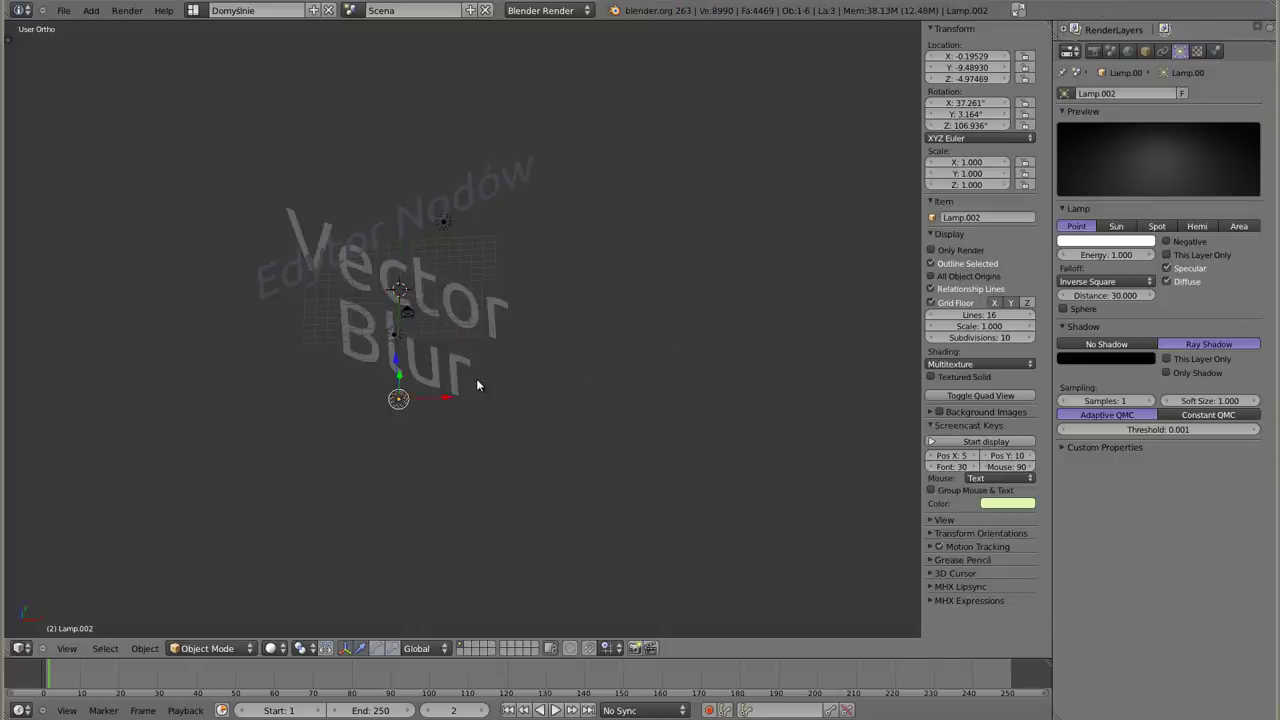
pyautogui.press('F12')
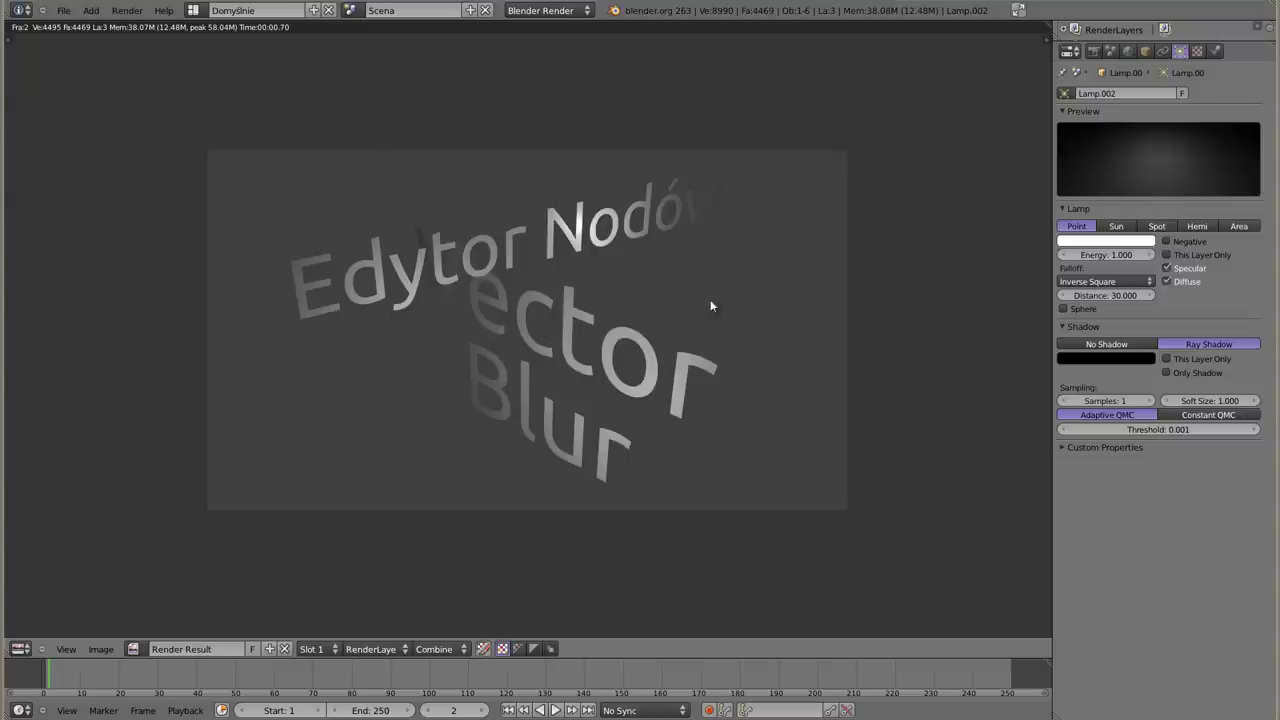
pyautogui.scroll(1, 538, 348)
pyautogui.moveTo(483, 310); pyautogui.dragTo(502, 318, button='middle')
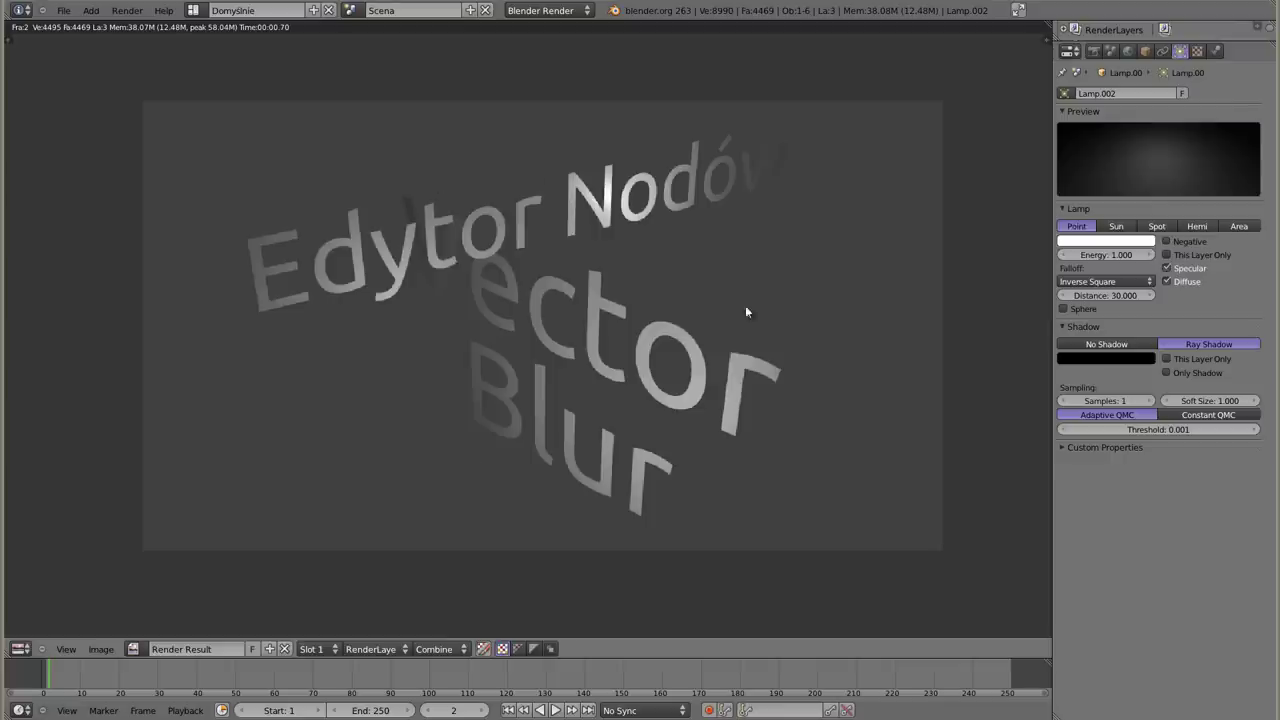
pyautogui.press('Escape')
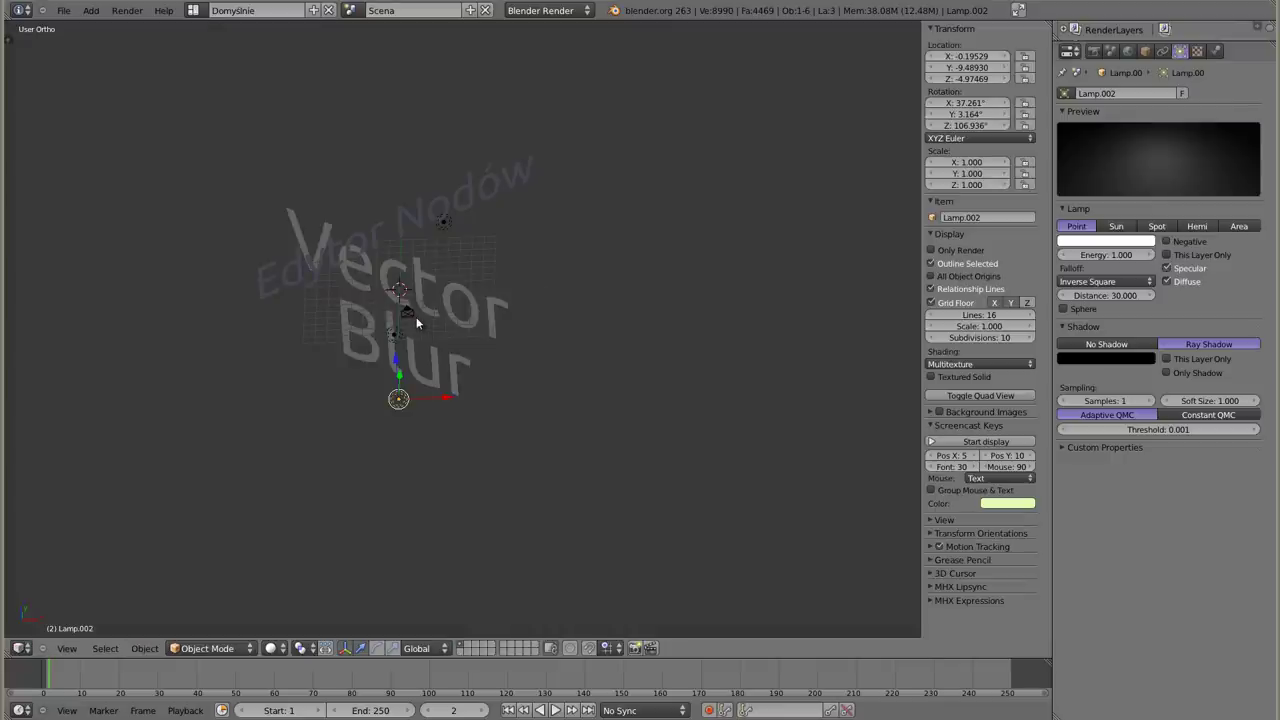
pyautogui.hotkey('shift', 'F3')
# - Enable compositing Use Nodes and spread the Render Layers and Composite nodes apart
pyautogui.click(226, 649)
pyautogui.click(246, 649)
pyautogui.moveTo(397, 242); pyautogui.dragTo(266, 146)
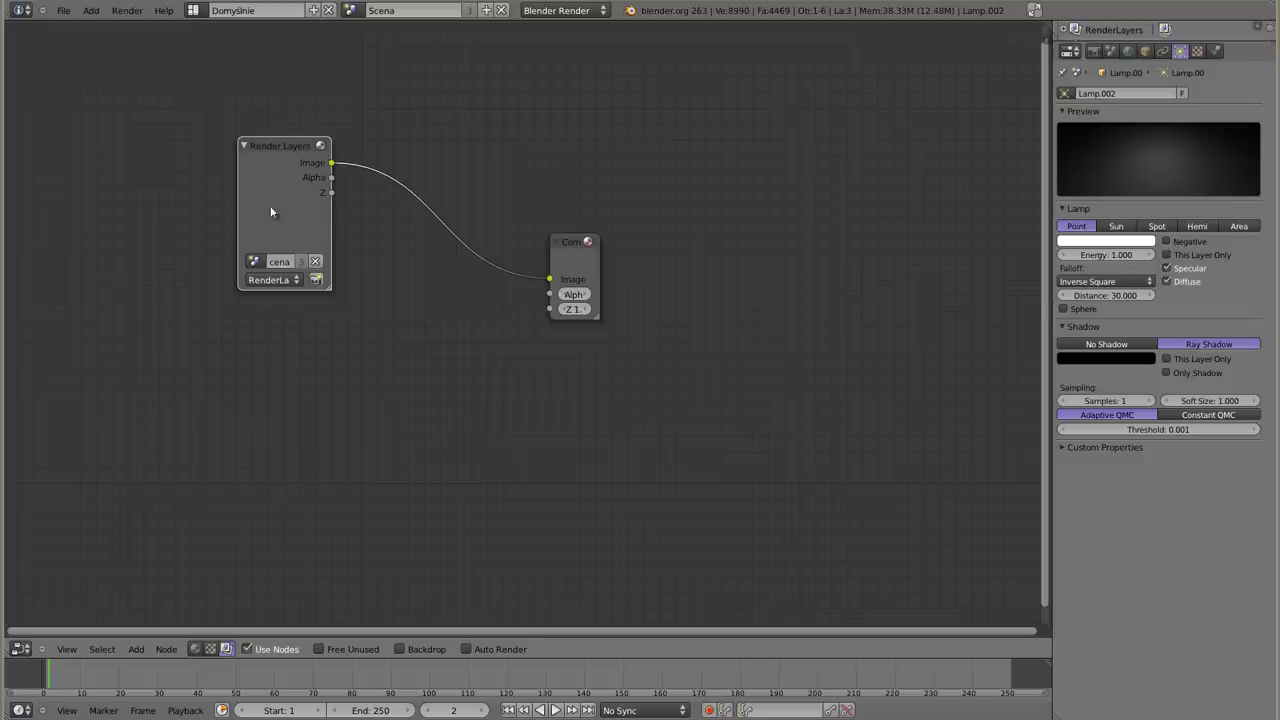
pyautogui.click(594, 314)
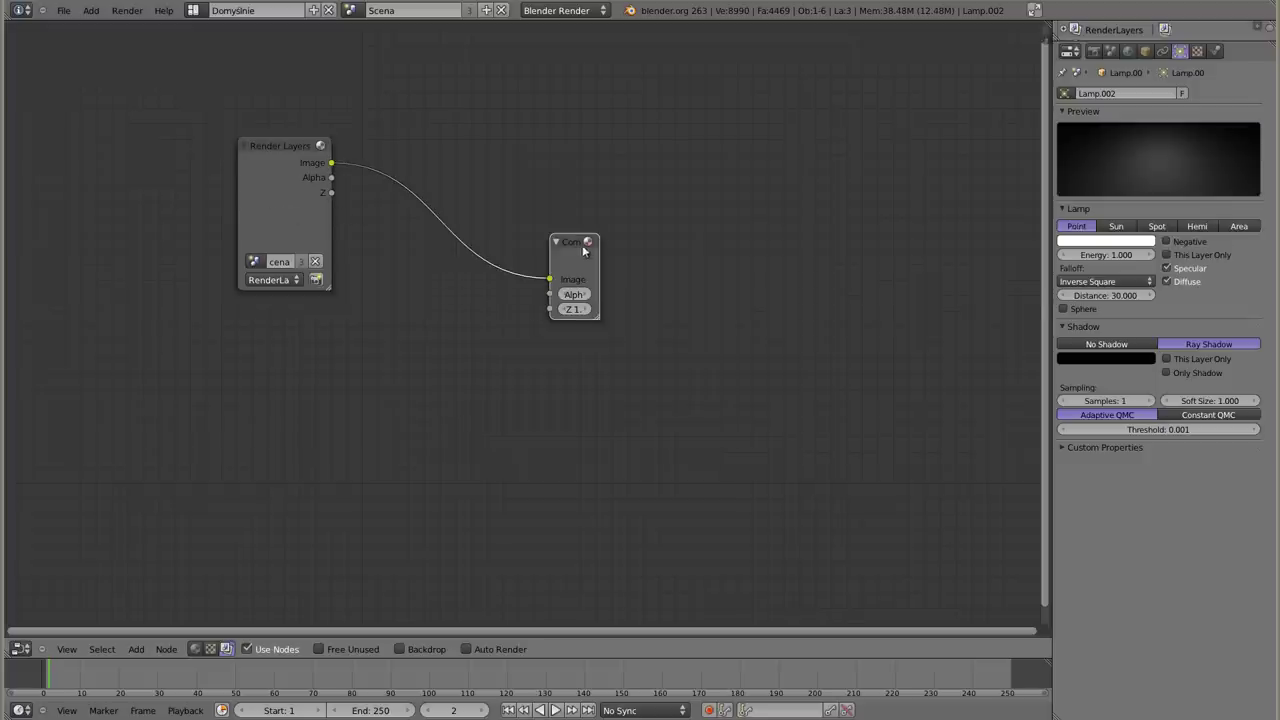
pyautogui.moveTo(572, 246); pyautogui.dragTo(715, 101)
# - Show Render properties with the Layers panel expanded to list RenderLayer
pyautogui.moveTo(272, 148); pyautogui.dragTo(242, 140)
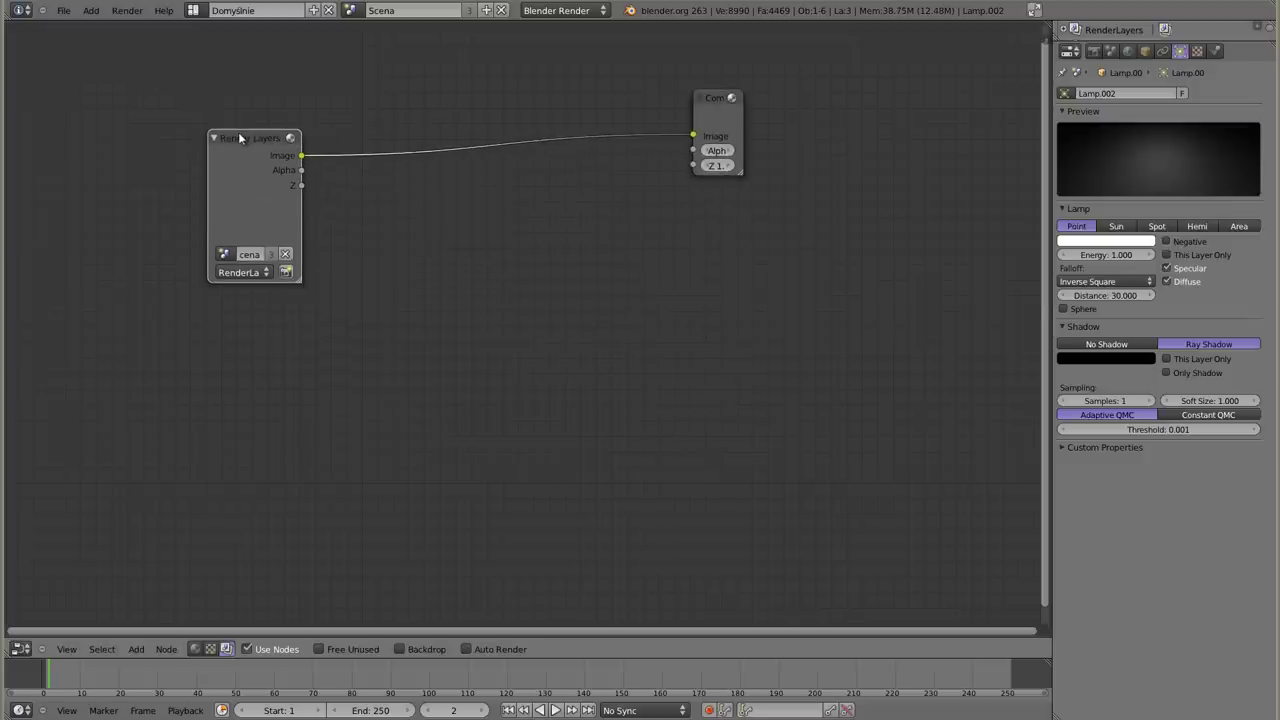
pyautogui.click(1093, 51)
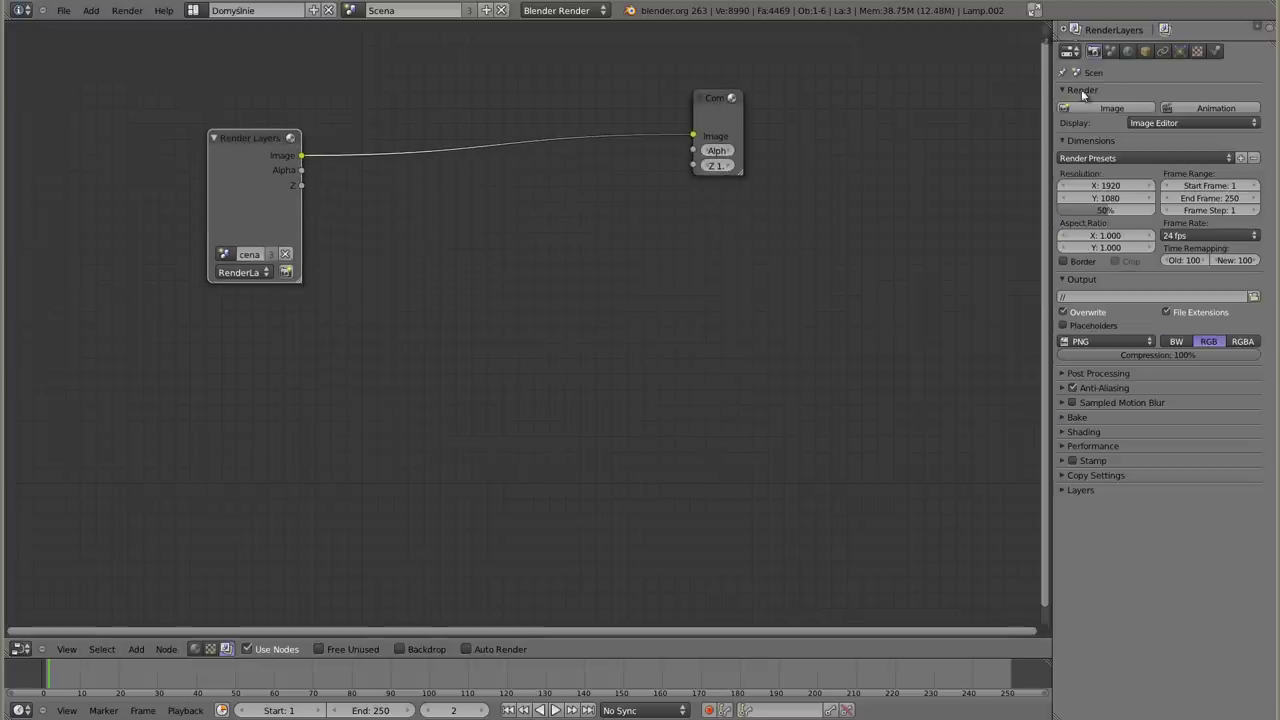
pyautogui.click(1061, 491)
# - Tick the Vector pass under Layers > Passes so Render Layers gains a Speed output
pyautogui.keyDown('ctrl'); pyautogui.scroll(1, 1123, 498); pyautogui.keyUp('ctrl')
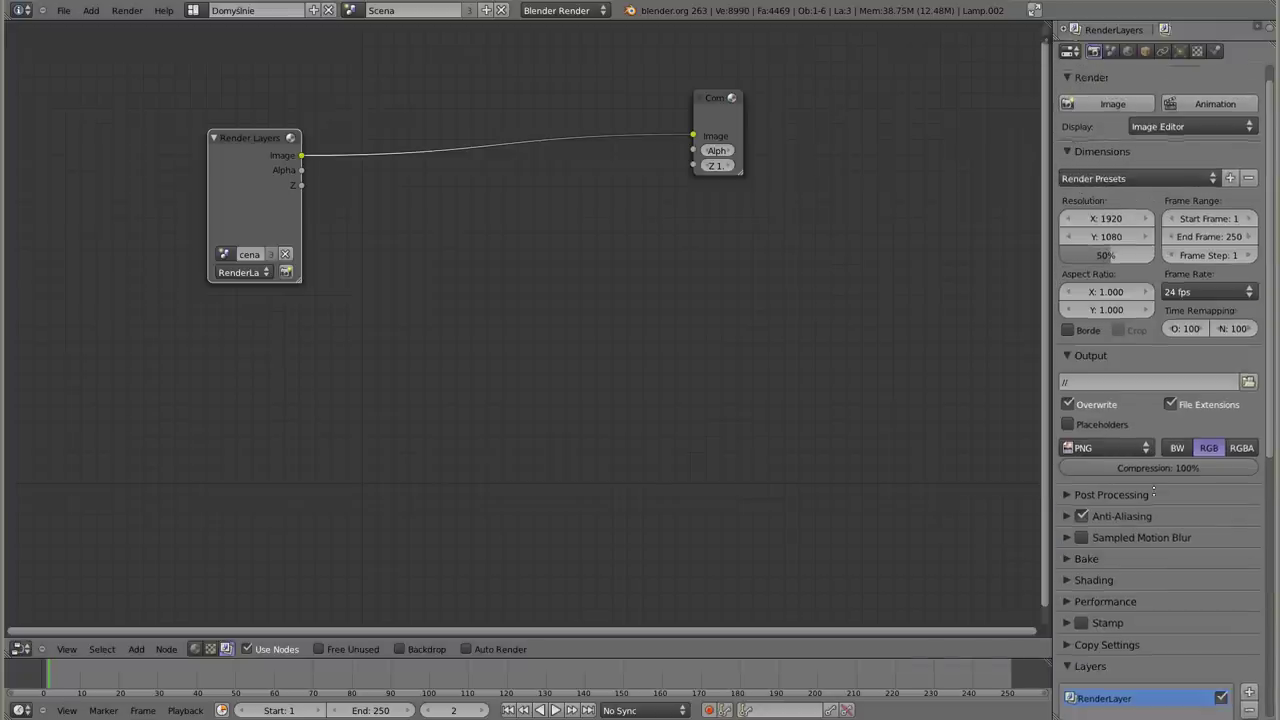
pyautogui.keyDown('ctrl'); pyautogui.scroll(2, 1158, 564); pyautogui.keyUp('ctrl')
pyautogui.scroll(-3, 1158, 564)
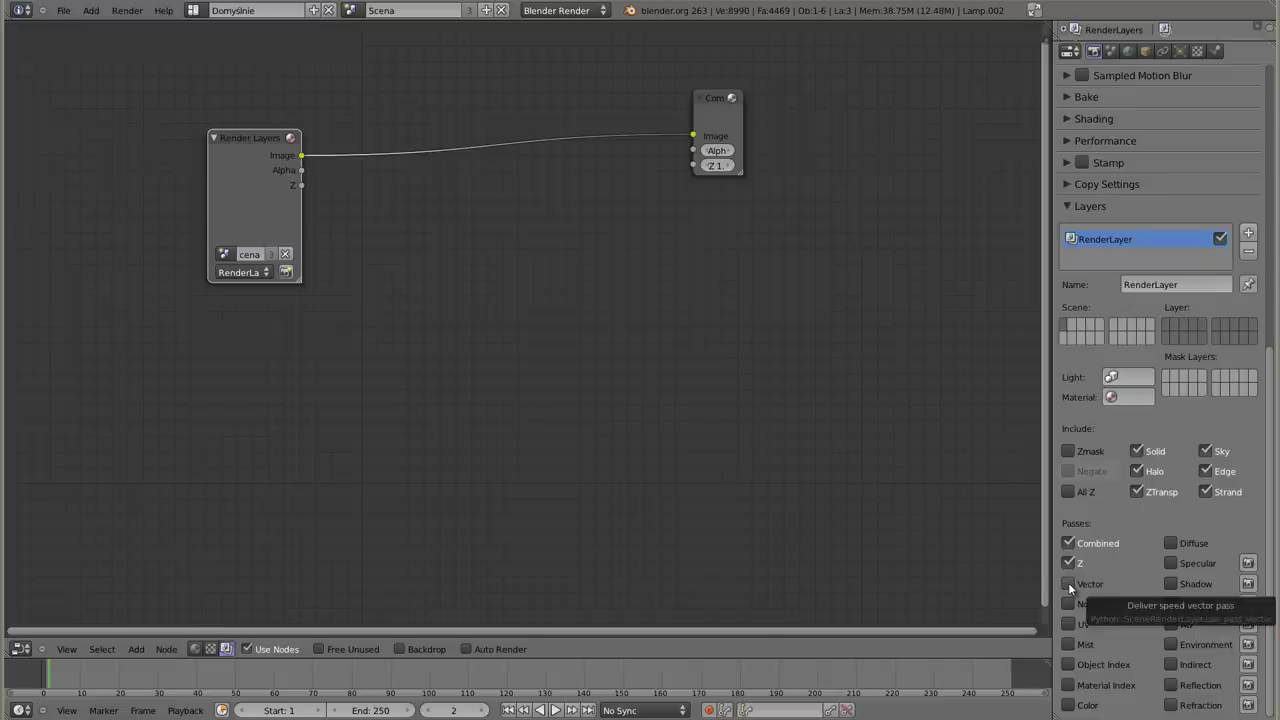
pyautogui.click(1069, 586)
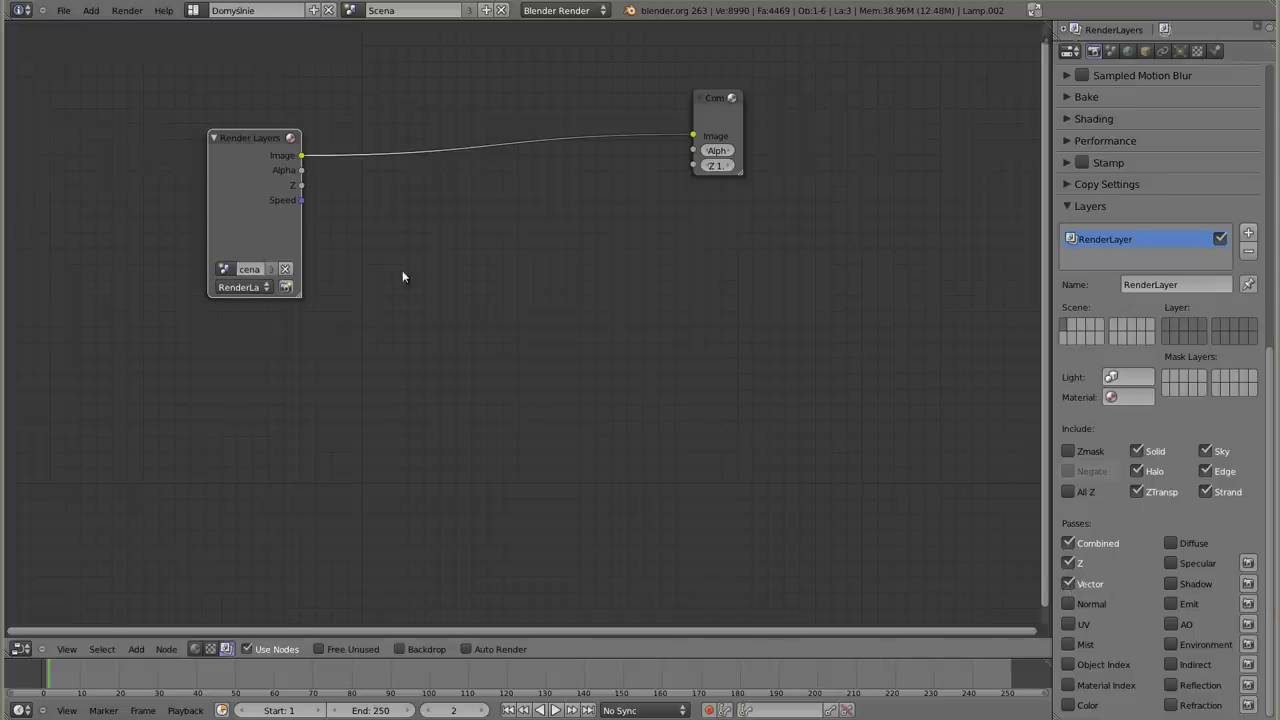
pyautogui.moveTo(249, 135); pyautogui.dragTo(226, 132)
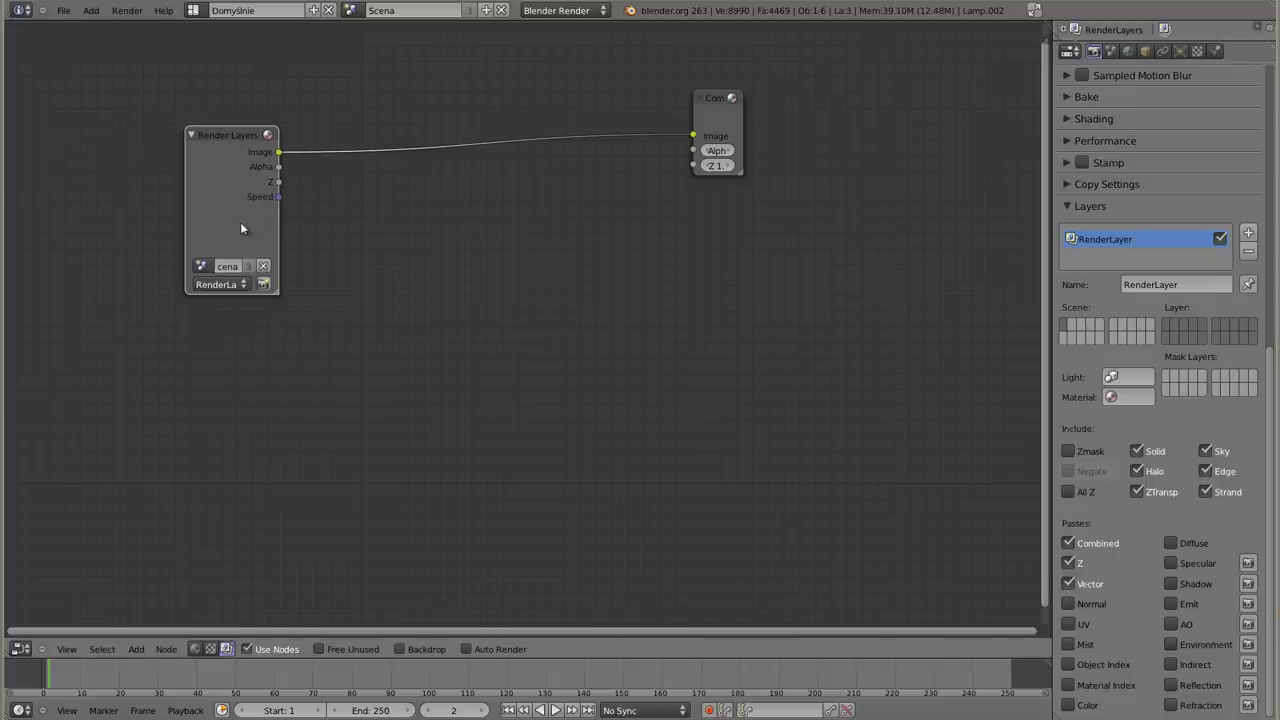
pyautogui.scroll(3, 241, 225)
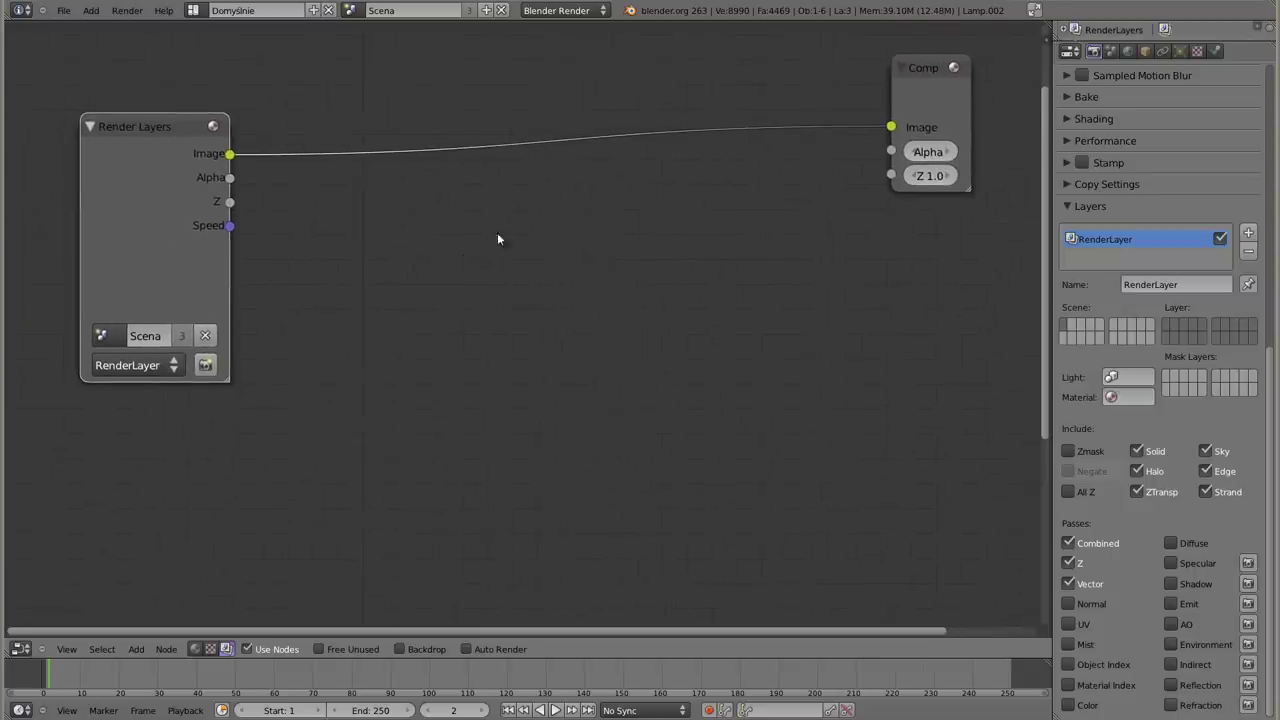
# - Attach a Viewer node to the Render Layers Image output and turn on the render backdrop
pyautogui.keyDown('ctrl'); pyautogui.keyDown('shift'); pyautogui.click(130, 138); pyautogui.keyUp('shift'); pyautogui.keyUp('ctrl')
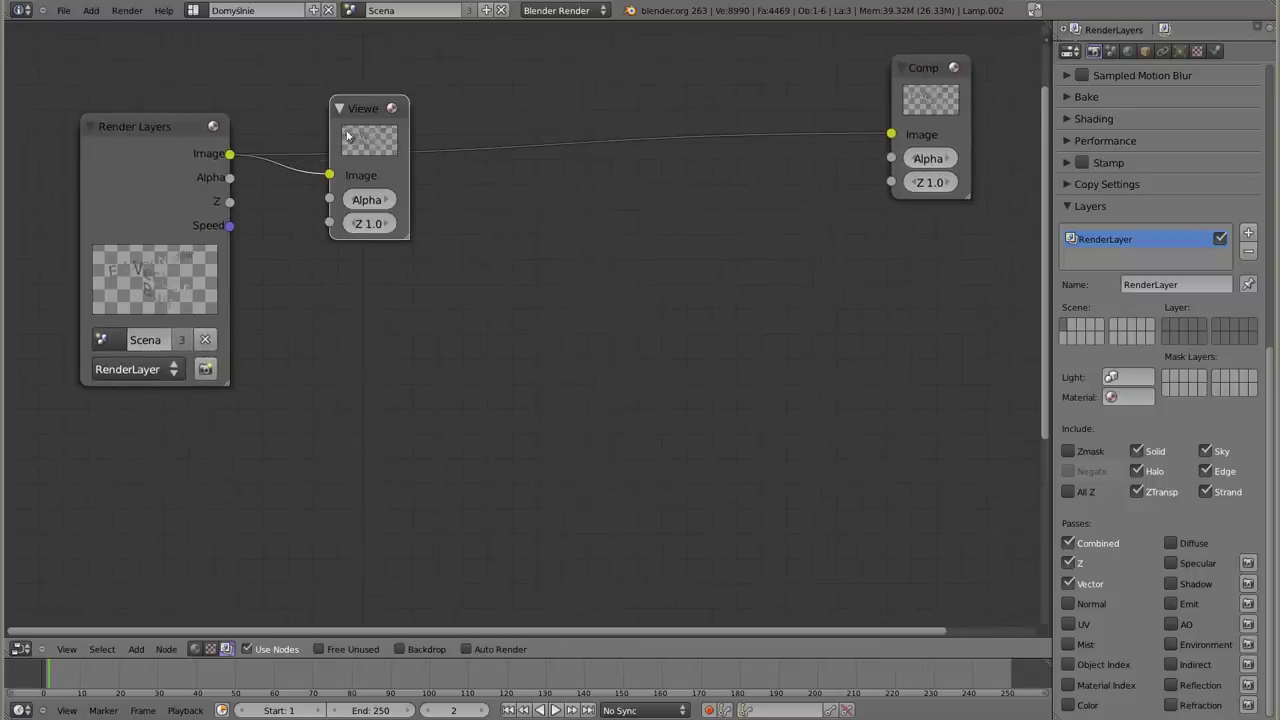
pyautogui.moveTo(347, 135); pyautogui.dragTo(917, 260)
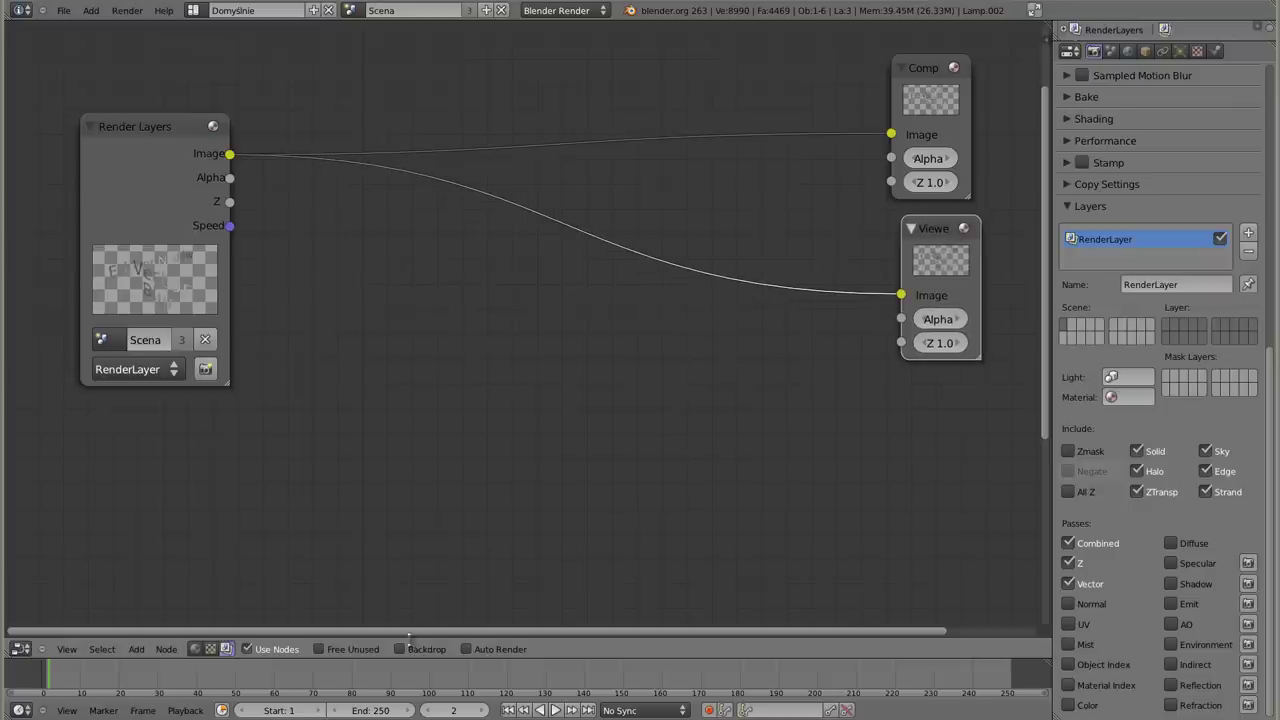
pyautogui.click(408, 647)
pyautogui.moveTo(549, 362)
pyautogui.keyDown('alt'); pyautogui.mouseDown(button='middle')
pyautogui.moveTo(585, 471)
pyautogui.moveTo(740, 477)
pyautogui.mouseUp(button='middle'); pyautogui.keyUp('alt')
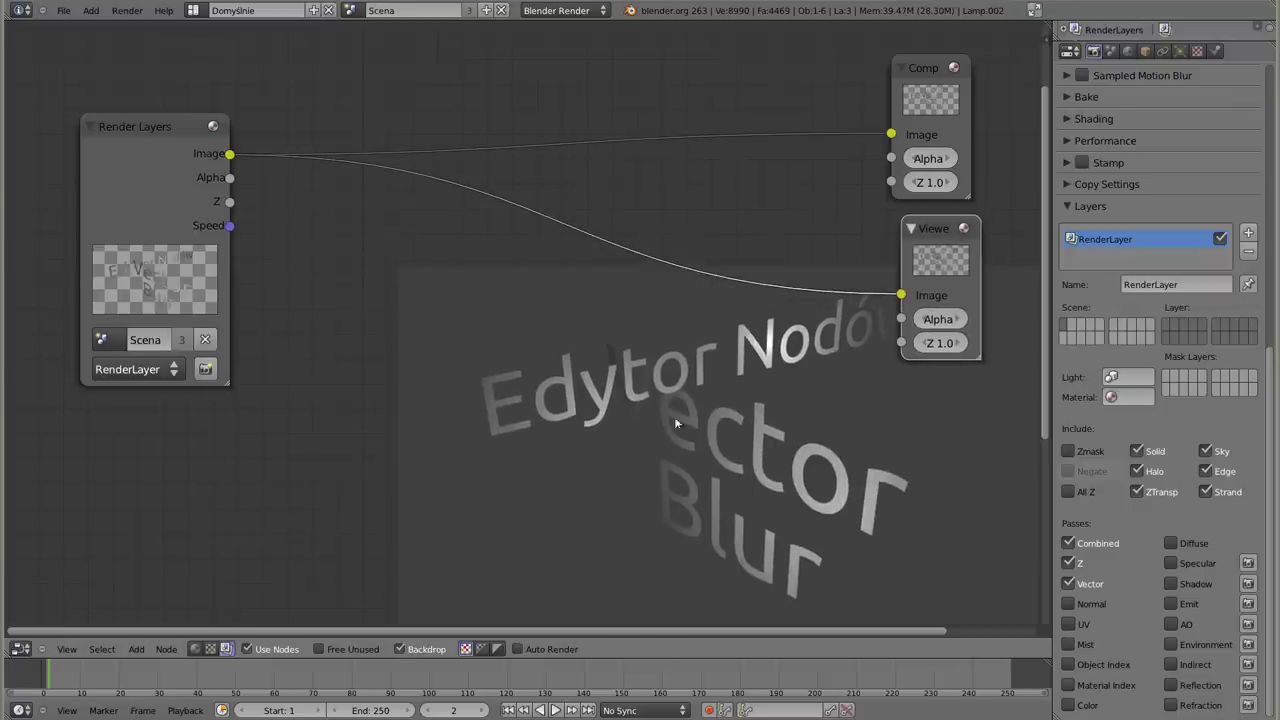
# - Rearrange the Composite, Viewer and Render Layers nodes around the backdrop
pyautogui.moveTo(928, 100); pyautogui.dragTo(998, 85)
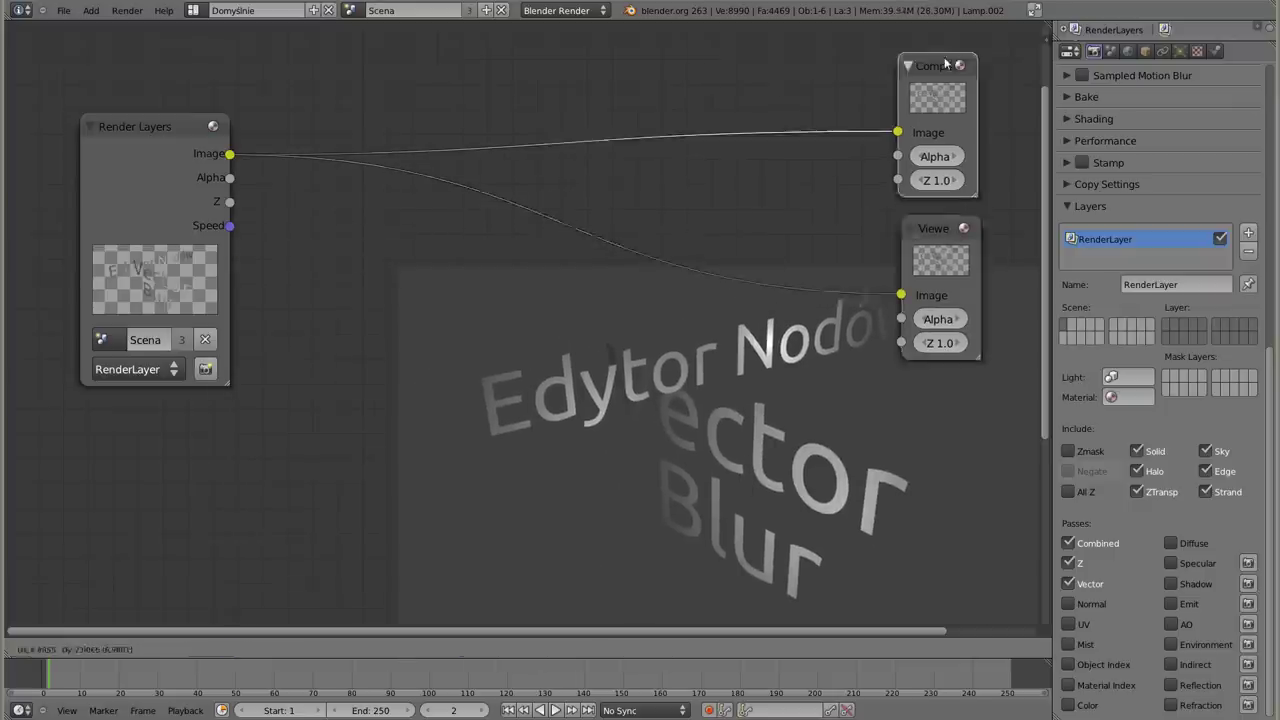
pyautogui.moveTo(941, 229); pyautogui.dragTo(905, 141)
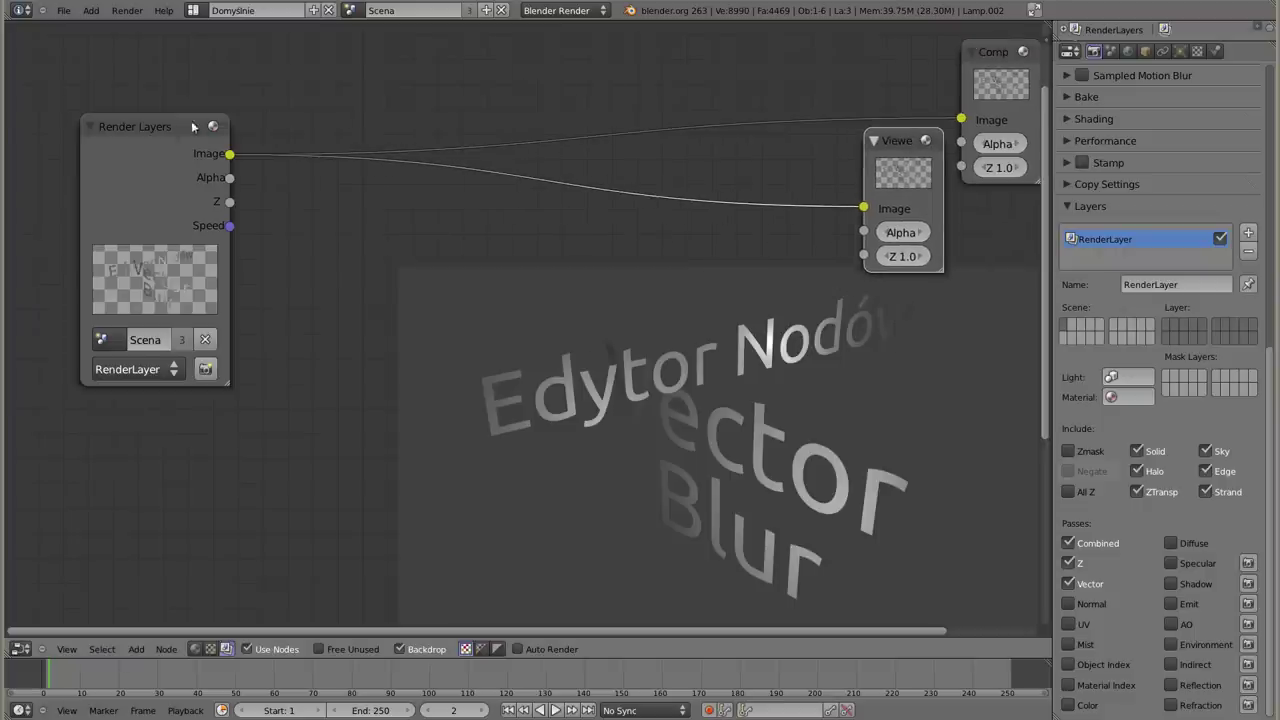
pyautogui.moveTo(193, 126); pyautogui.dragTo(141, 48)
pyautogui.hotkey('shift', 'a')
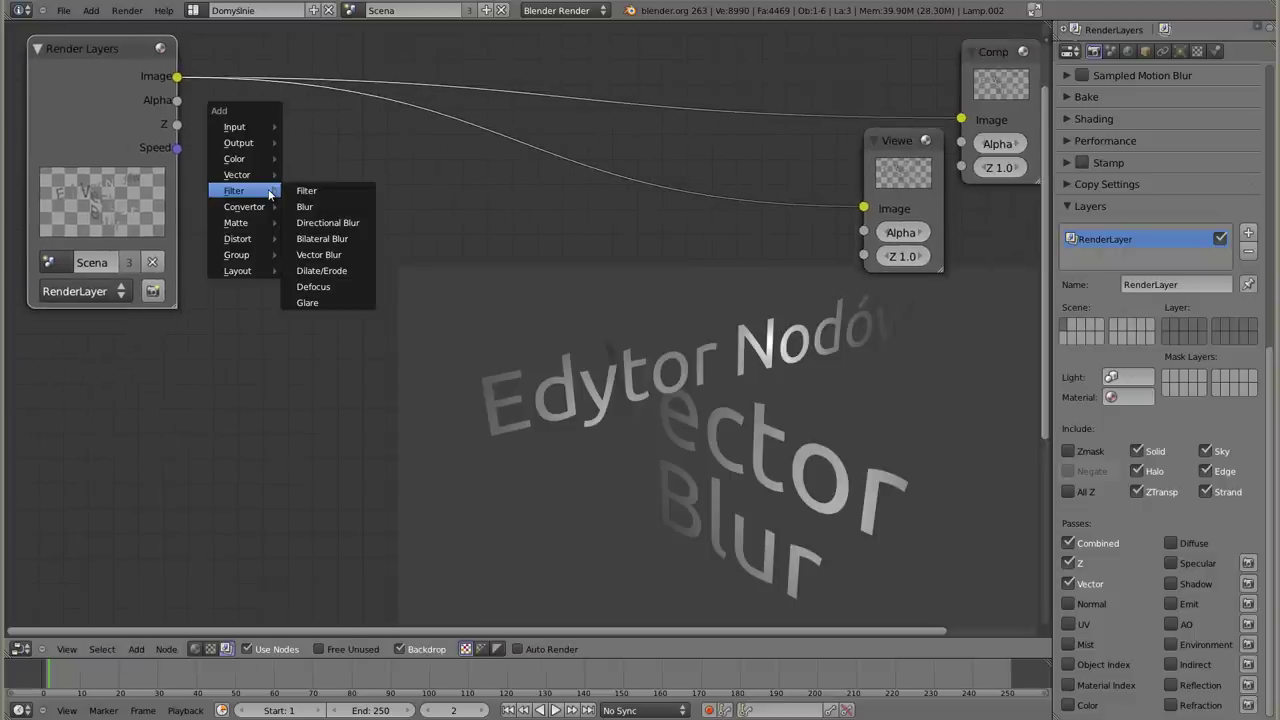
# - Insert a Vector Blur node into the link between Render Layers and the Viewer
pyautogui.click(326, 257)
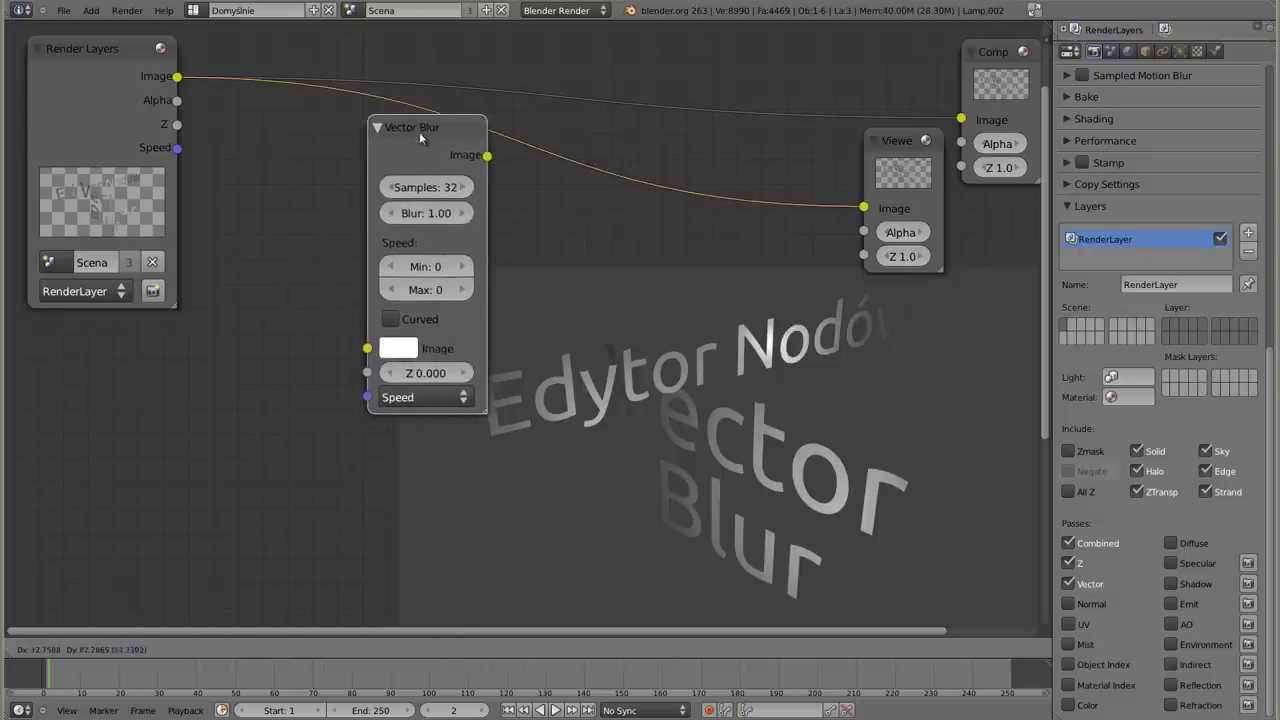
pyautogui.click(419, 132)
pyautogui.moveTo(419, 132); pyautogui.dragTo(332, 122)
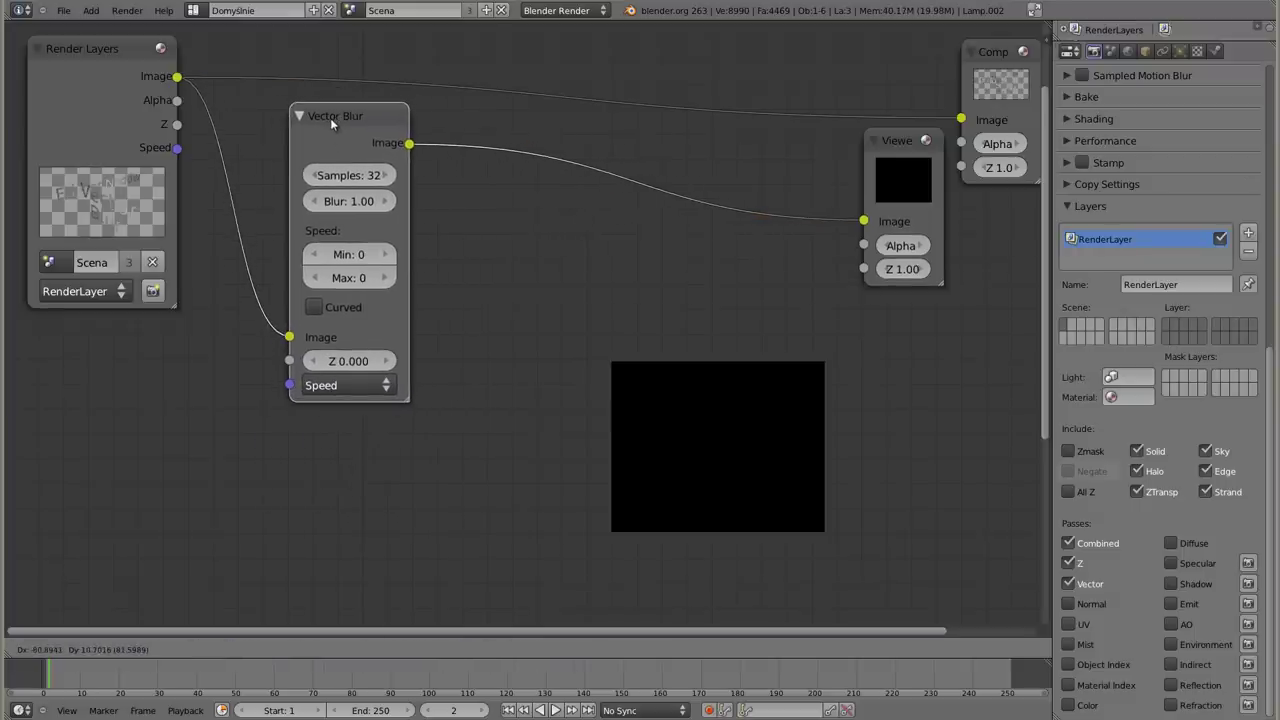
pyautogui.click(332, 122)
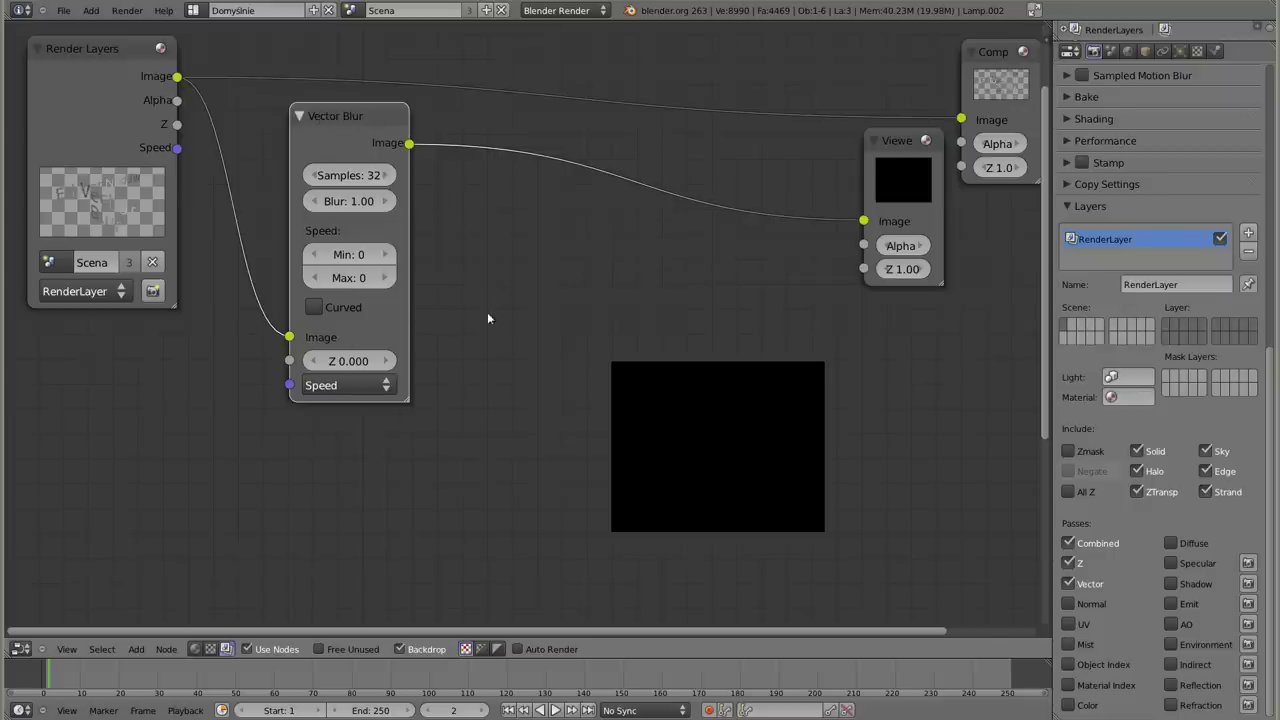
pyautogui.moveTo(367, 127); pyautogui.dragTo(379, 124)
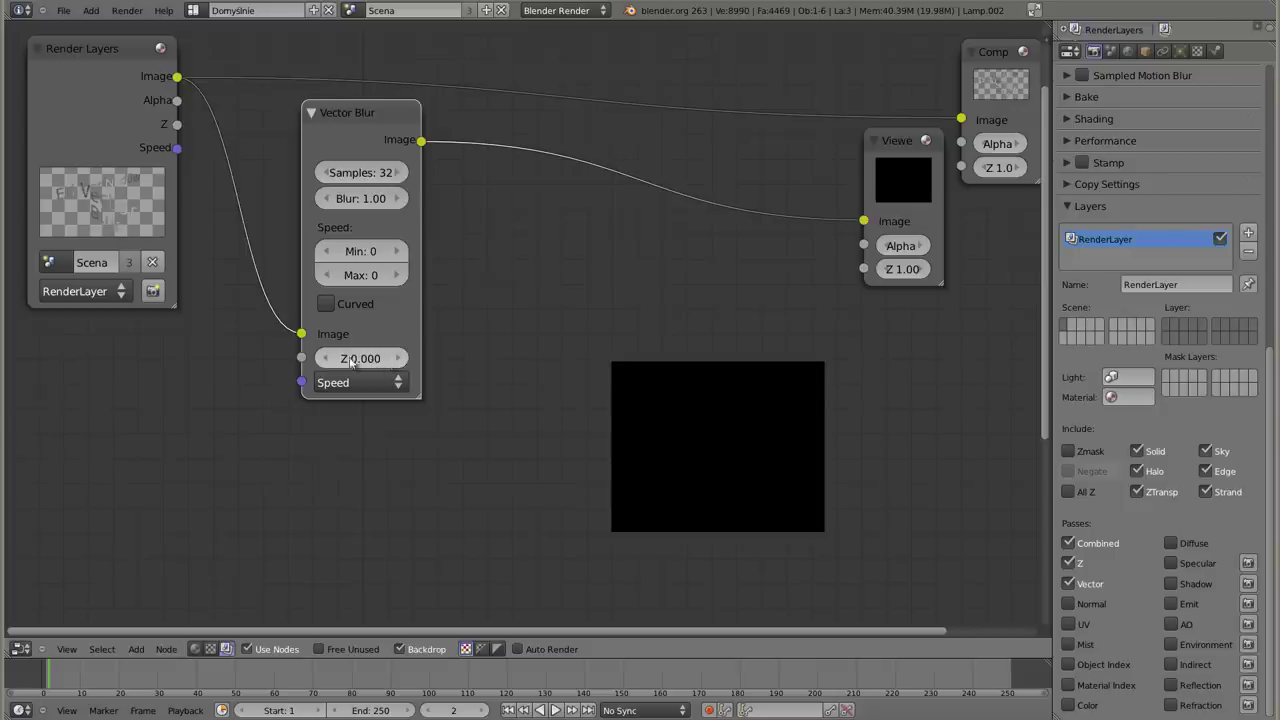
# - Connect the Render Layers Z and Speed outputs to the Vector Blur Z and Speed inputs
pyautogui.moveTo(176, 124)
pyautogui.mouseDown()
pyautogui.moveTo(267, 370)
pyautogui.moveTo(301, 357)
pyautogui.mouseUp()
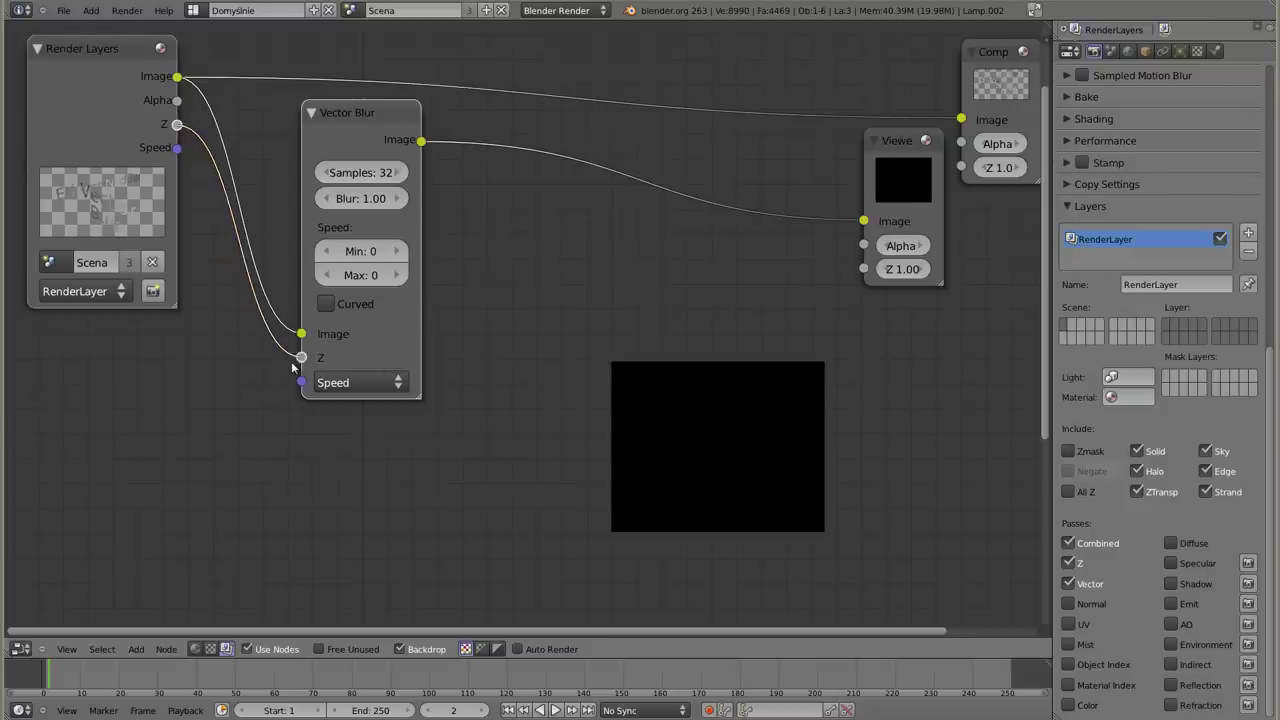
pyautogui.moveTo(178, 149)
pyautogui.mouseDown()
pyautogui.moveTo(267, 387)
pyautogui.moveTo(301, 382)
pyautogui.mouseUp()
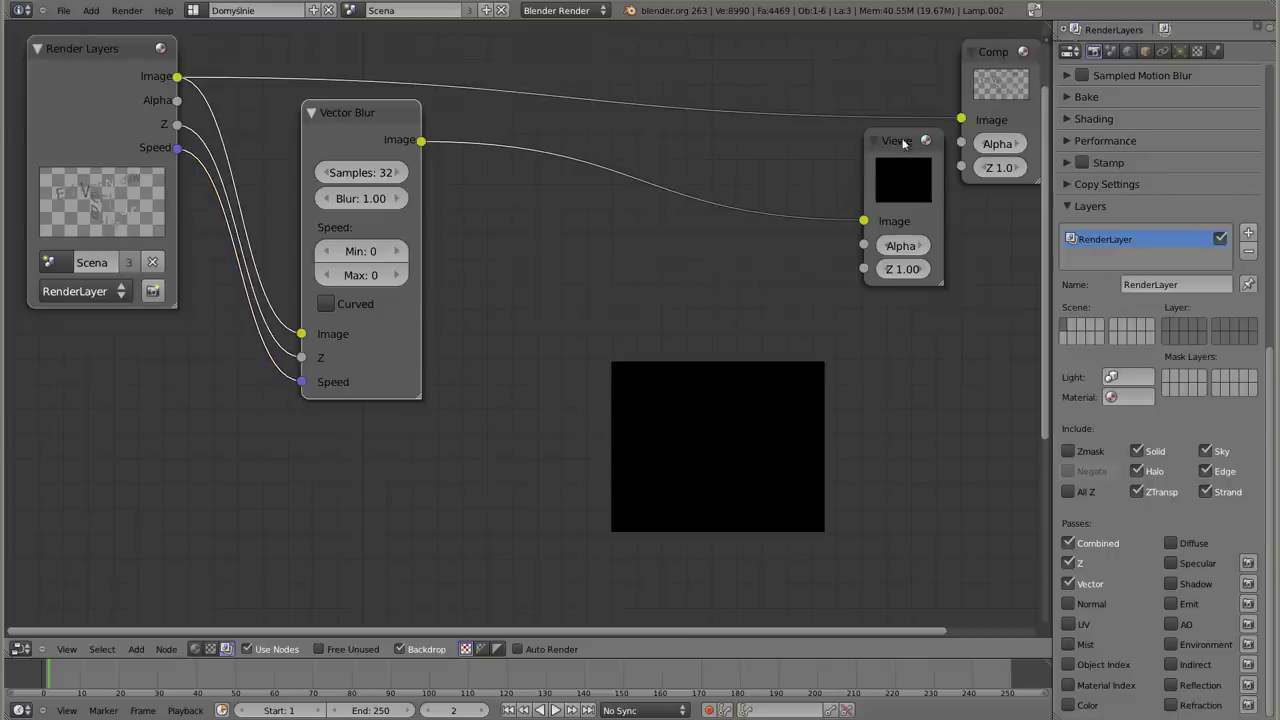
pyautogui.moveTo(904, 146); pyautogui.dragTo(884, 152)
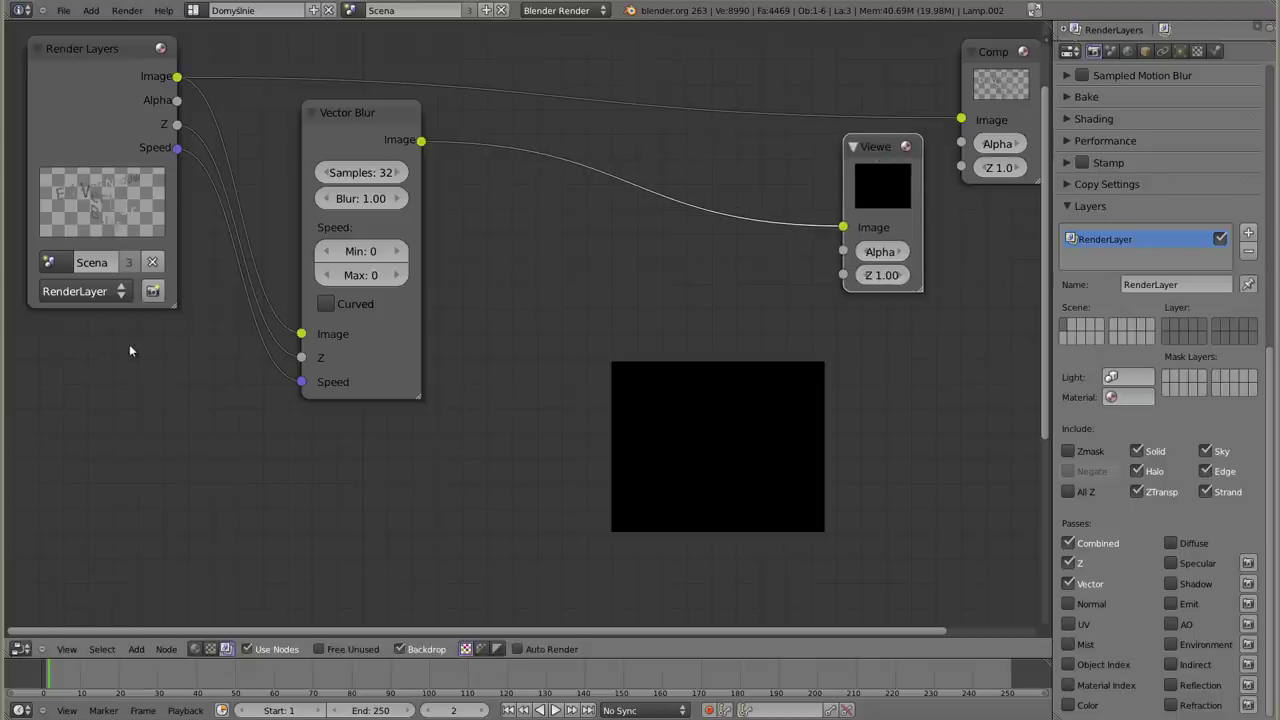
# - Render with F12 so the backdrop shows the titles smeared by 32-sample vector blur
pyautogui.press('F12')
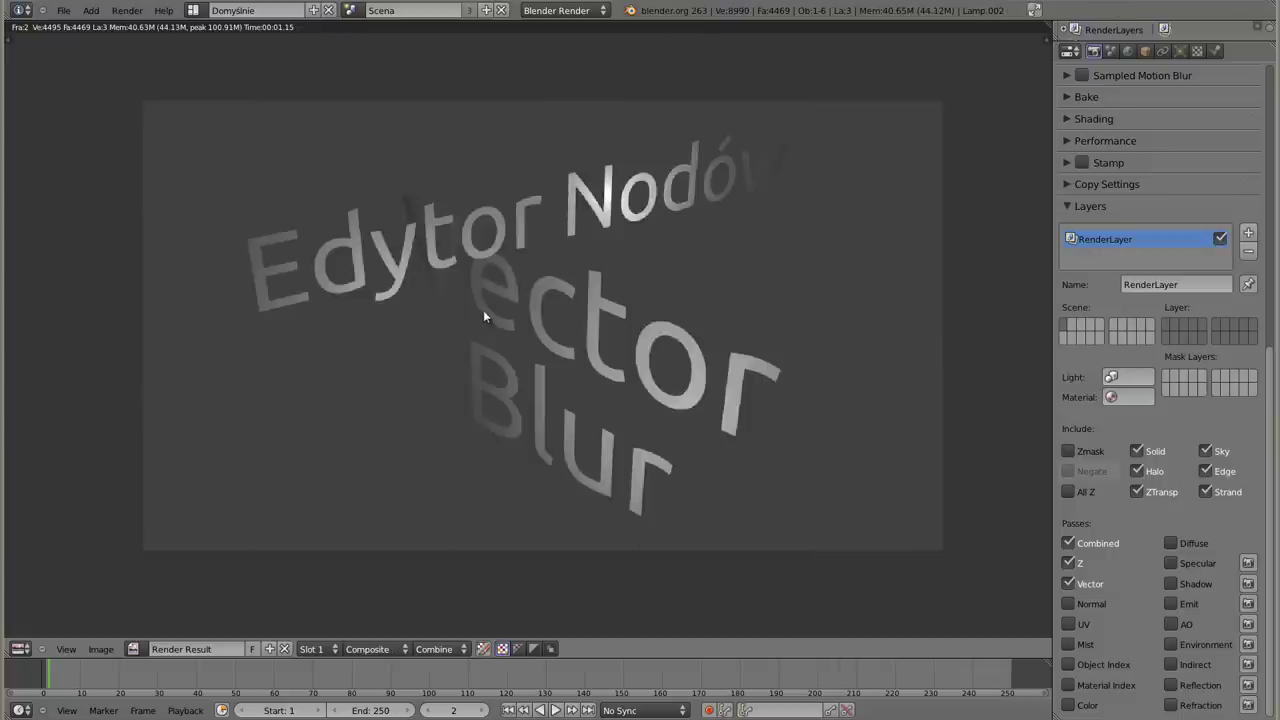
pyautogui.press('Escape')
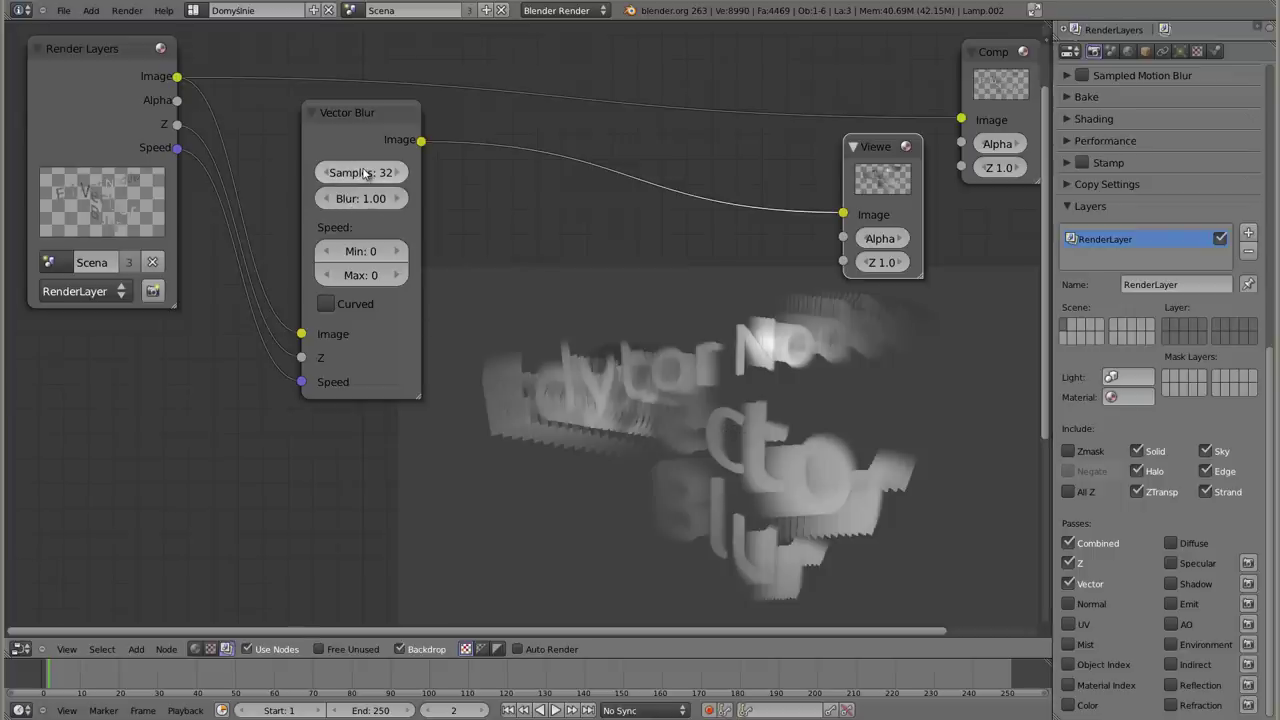
# - Reposition the Vector Blur node and step its samples from 1 up to 17
pyautogui.moveTo(363, 116); pyautogui.dragTo(338, 112)
pyautogui.moveTo(396, 383); pyautogui.dragTo(410, 387)
pyautogui.moveTo(355, 172); pyautogui.dragTo(366, 203)
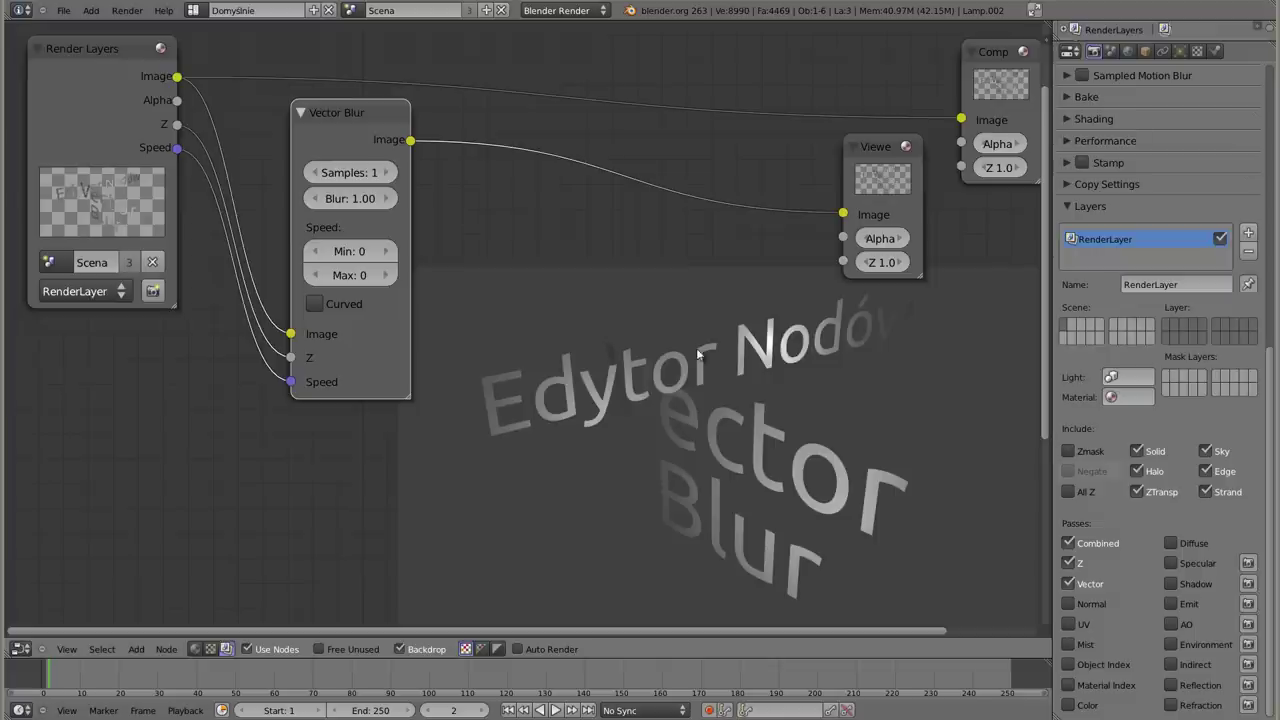
pyautogui.click(387, 173)
pyautogui.click(387, 173)
pyautogui.click(387, 173)
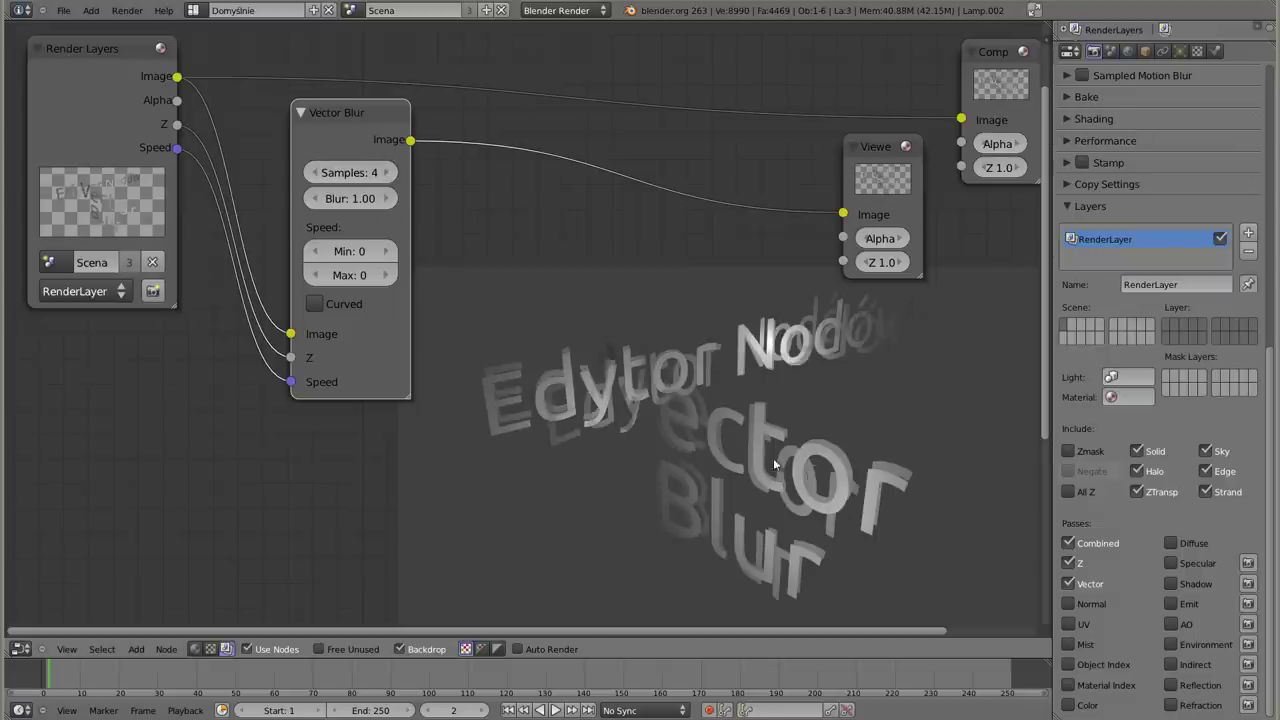
pyautogui.click(390, 173)
pyautogui.click(390, 173)
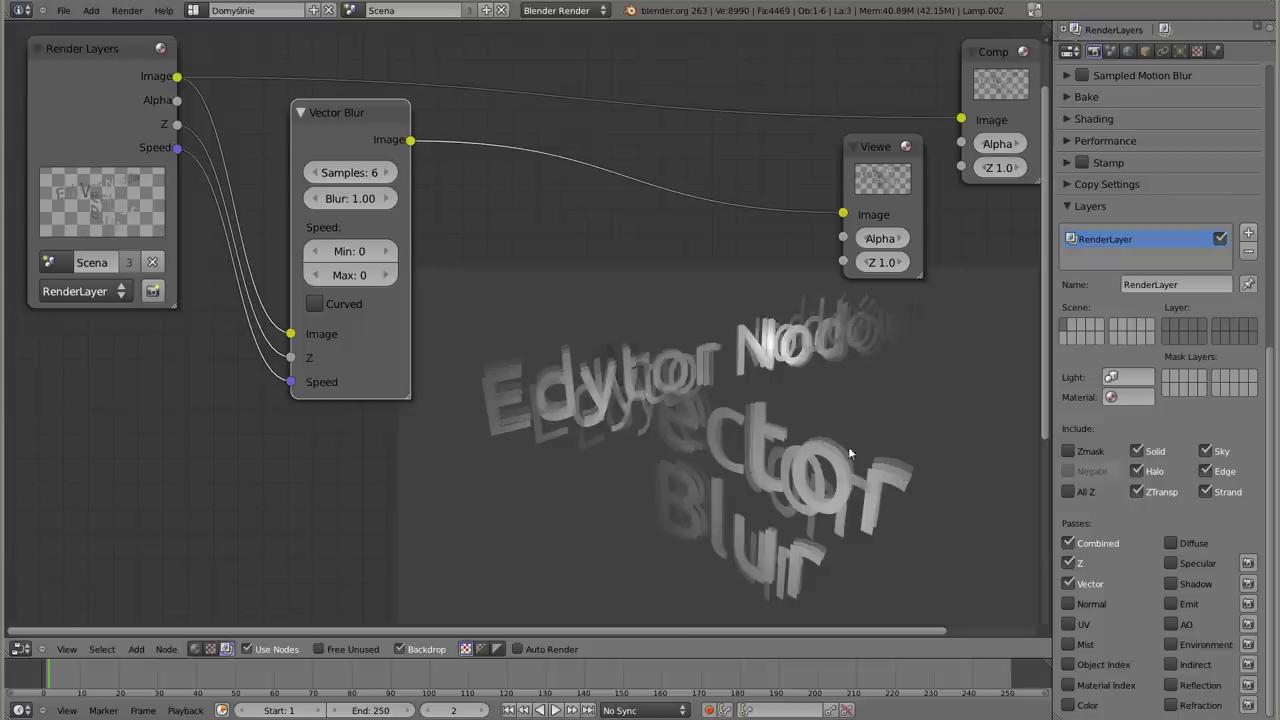
pyautogui.moveTo(350, 172)
pyautogui.mouseDown()
pyautogui.moveTo(420, 172)
pyautogui.moveTo(387, 175)
pyautogui.mouseUp()
pyautogui.click(387, 175)
pyautogui.click(387, 175)
pyautogui.click(387, 175)
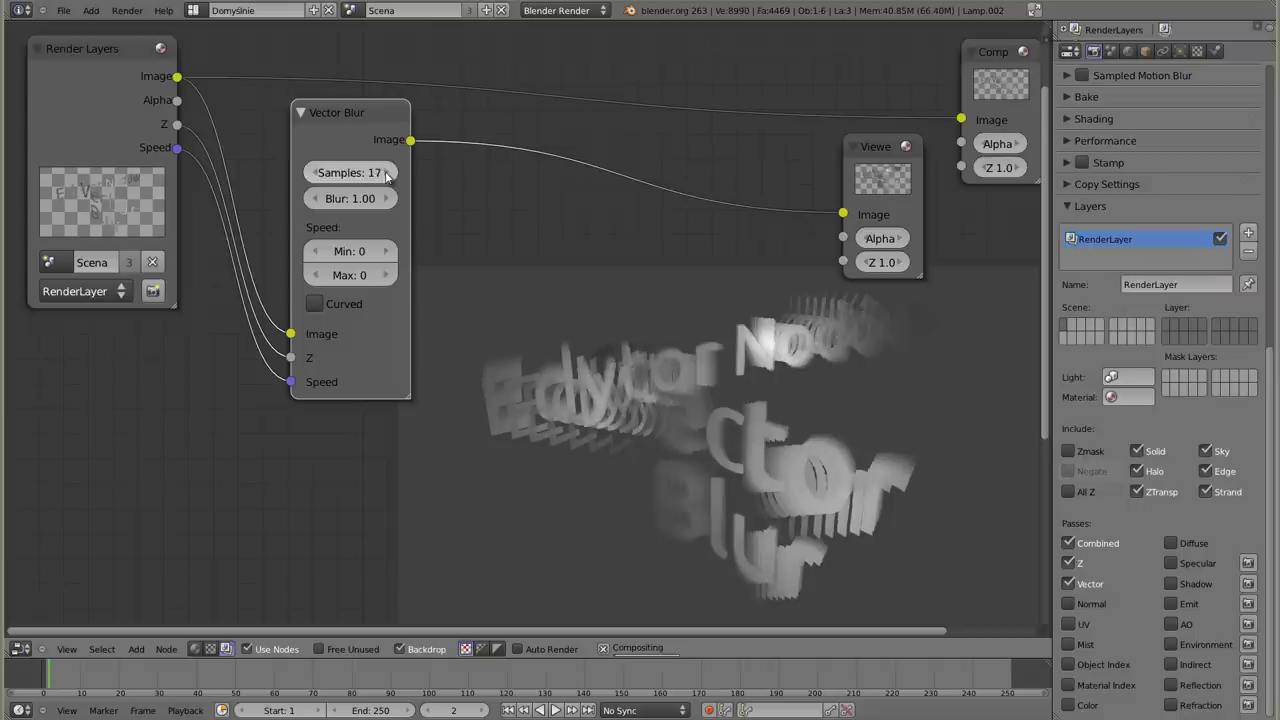
# - Enter 110 samples, then lower them to 23 and the blur amount to 0.13
pyautogui.click(370, 174)
pyautogui.write('110')
pyautogui.press('Return')
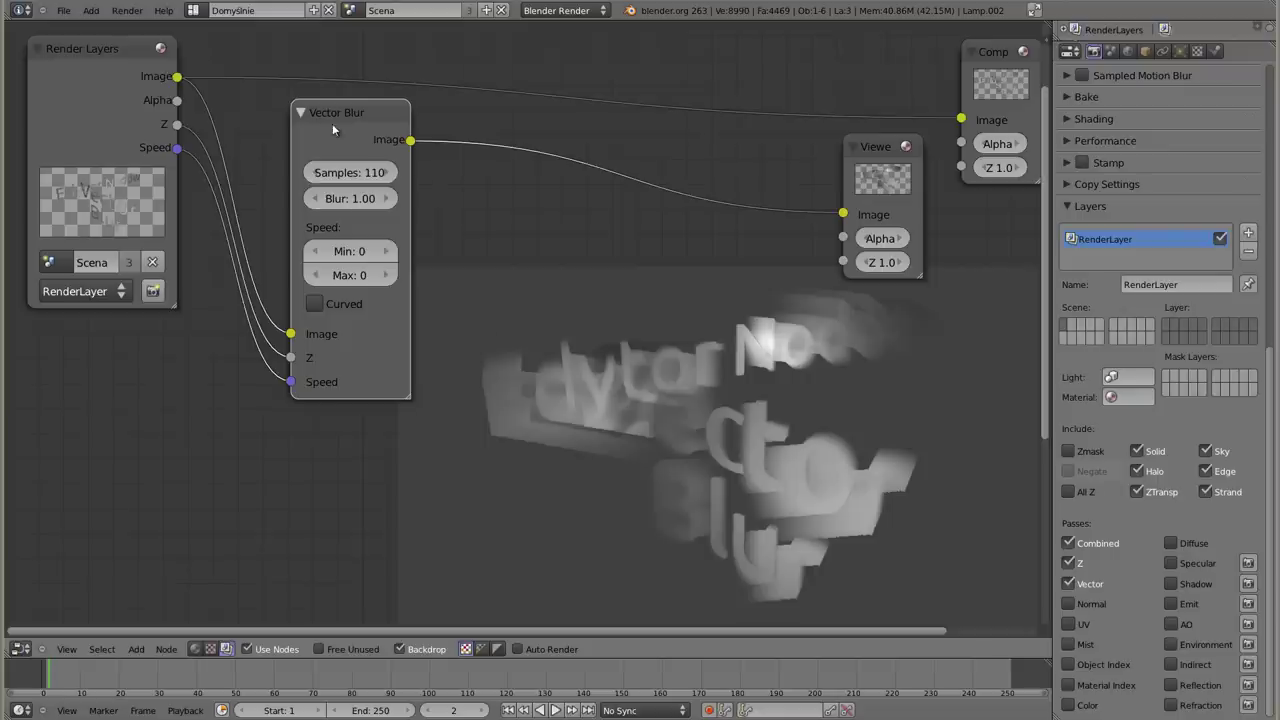
pyautogui.moveTo(352, 172)
pyautogui.mouseDown()
pyautogui.moveTo(240, 172)
pyautogui.moveTo(280, 172)
pyautogui.mouseUp()
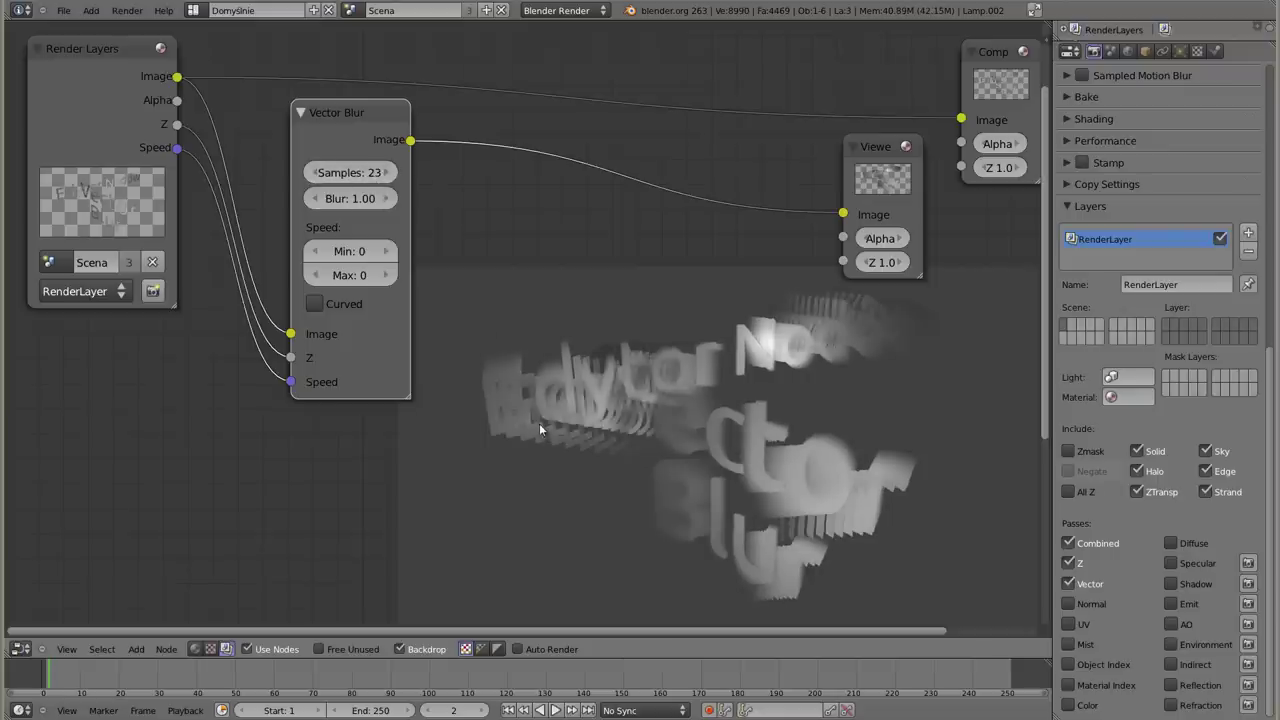
pyautogui.moveTo(350, 198); pyautogui.dragTo(330, 198)
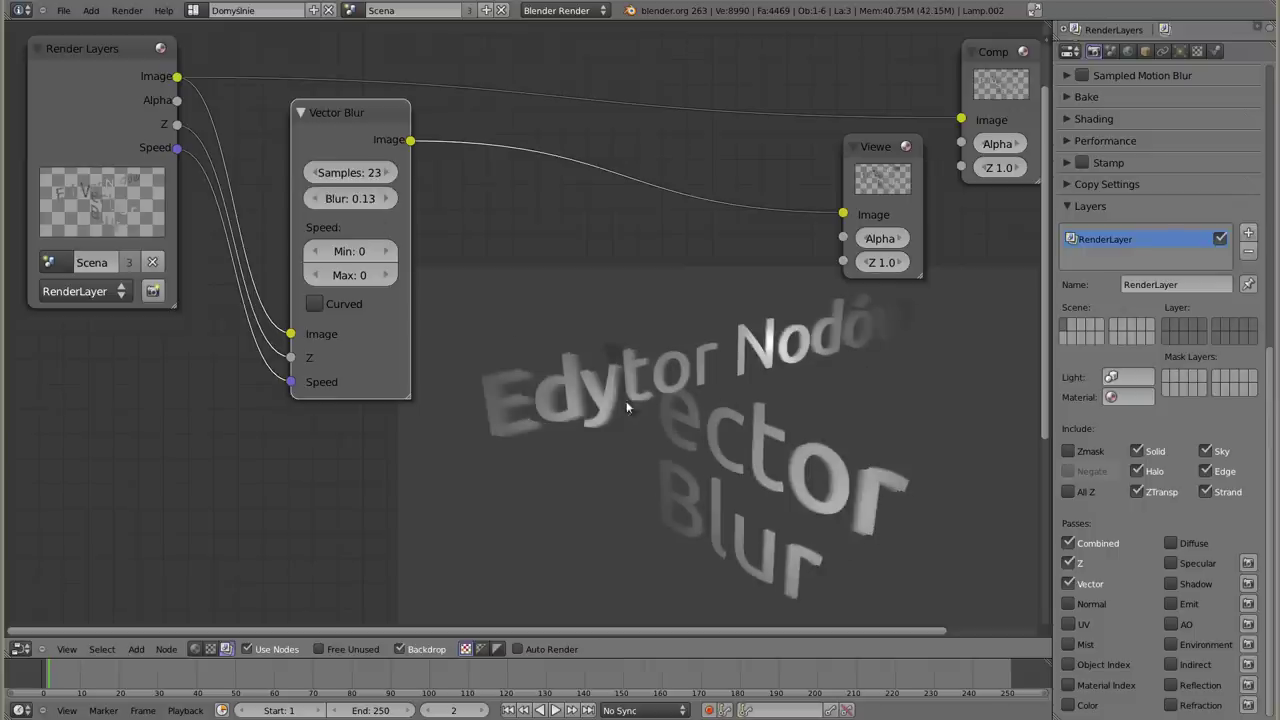
# - Set the Vector Blur amount to 0.27 and samples to 51, and enable Curved
pyautogui.moveTo(385, 199); pyautogui.dragTo(340, 199)
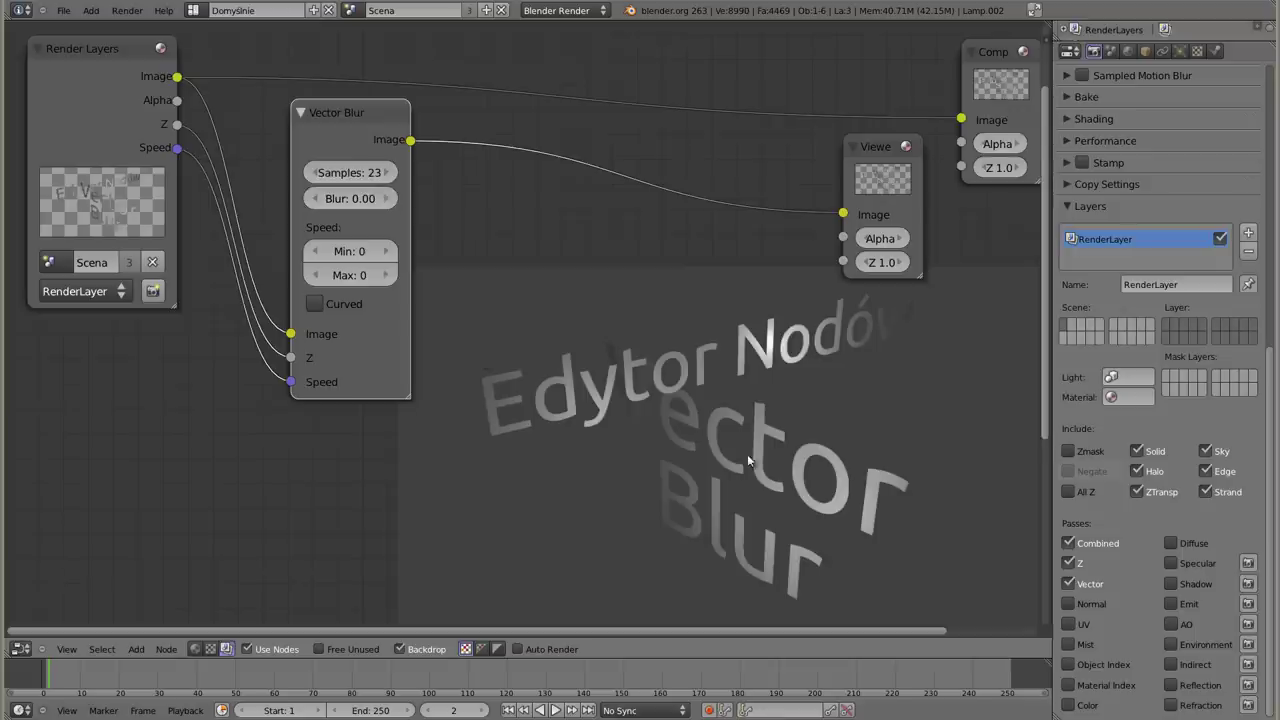
pyautogui.moveTo(375, 198); pyautogui.dragTo(420, 199)
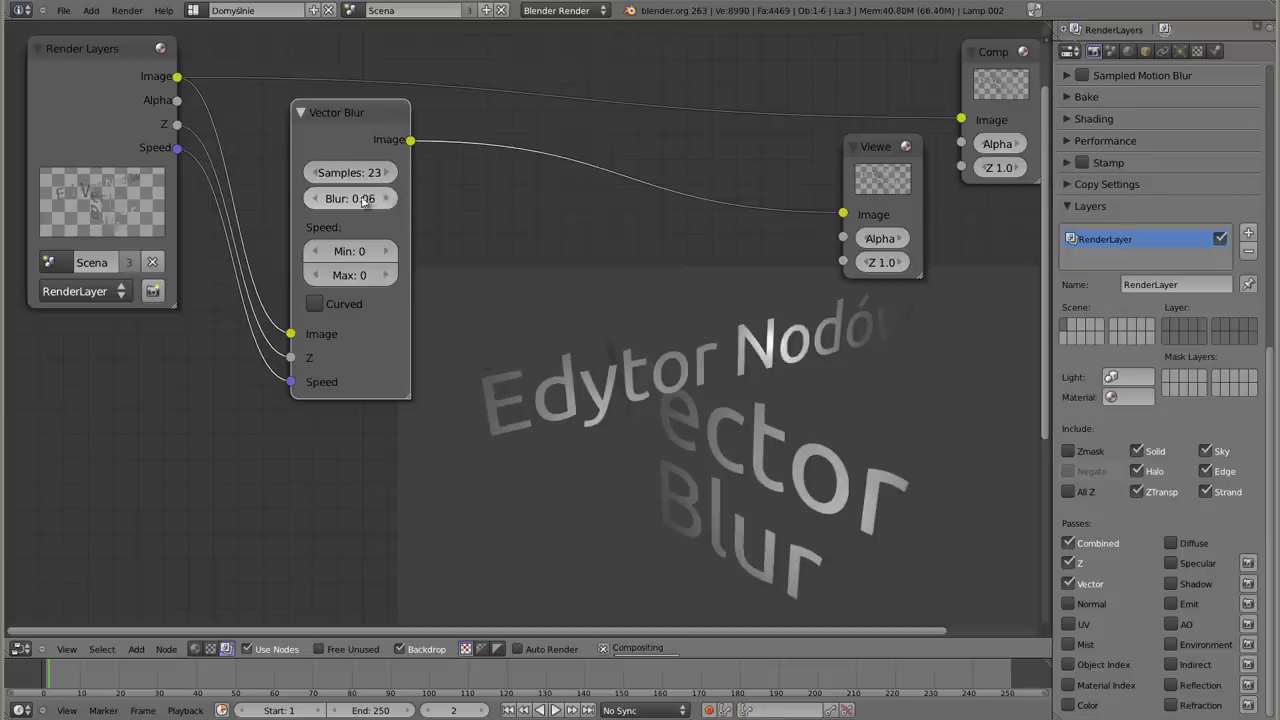
pyautogui.moveTo(345, 172); pyautogui.dragTo(380, 172)
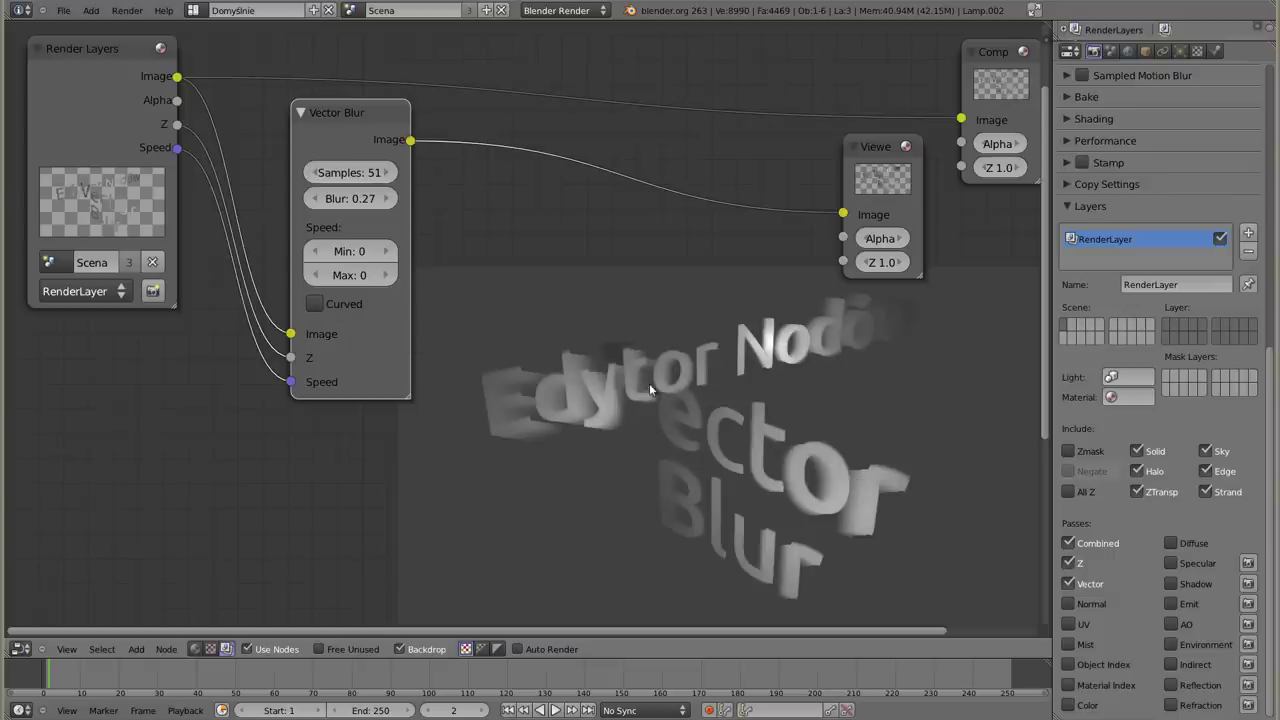
pyautogui.click(315, 303)
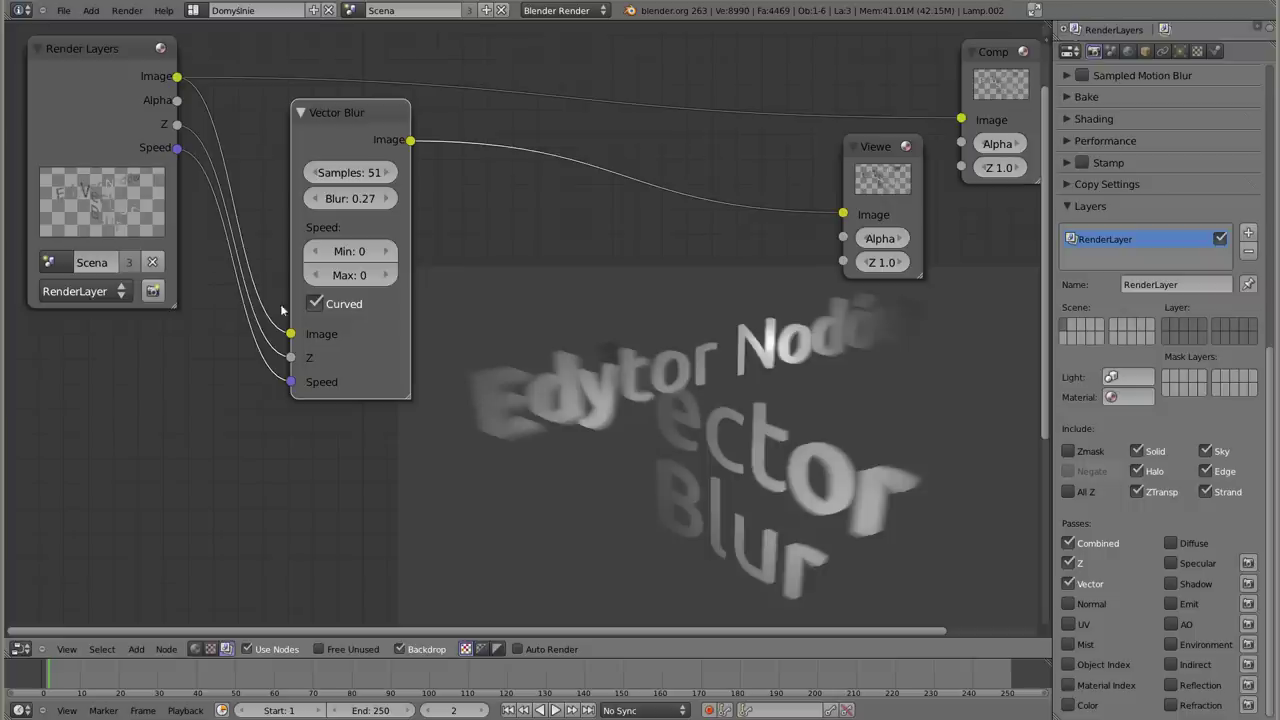
# - Raise the Vector Blur Max speed limit in stages up to 296
pyautogui.moveTo(360, 275); pyautogui.dragTo(392, 275)
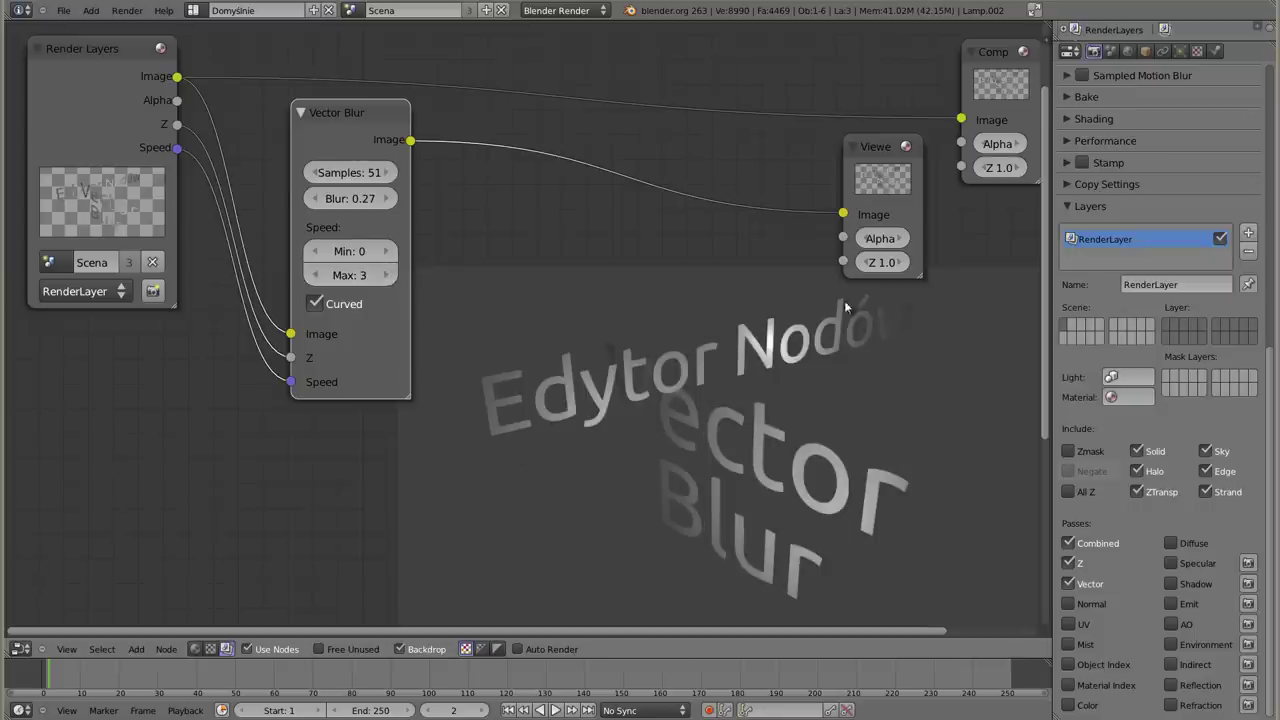
pyautogui.moveTo(350, 275); pyautogui.dragTo(458, 285)
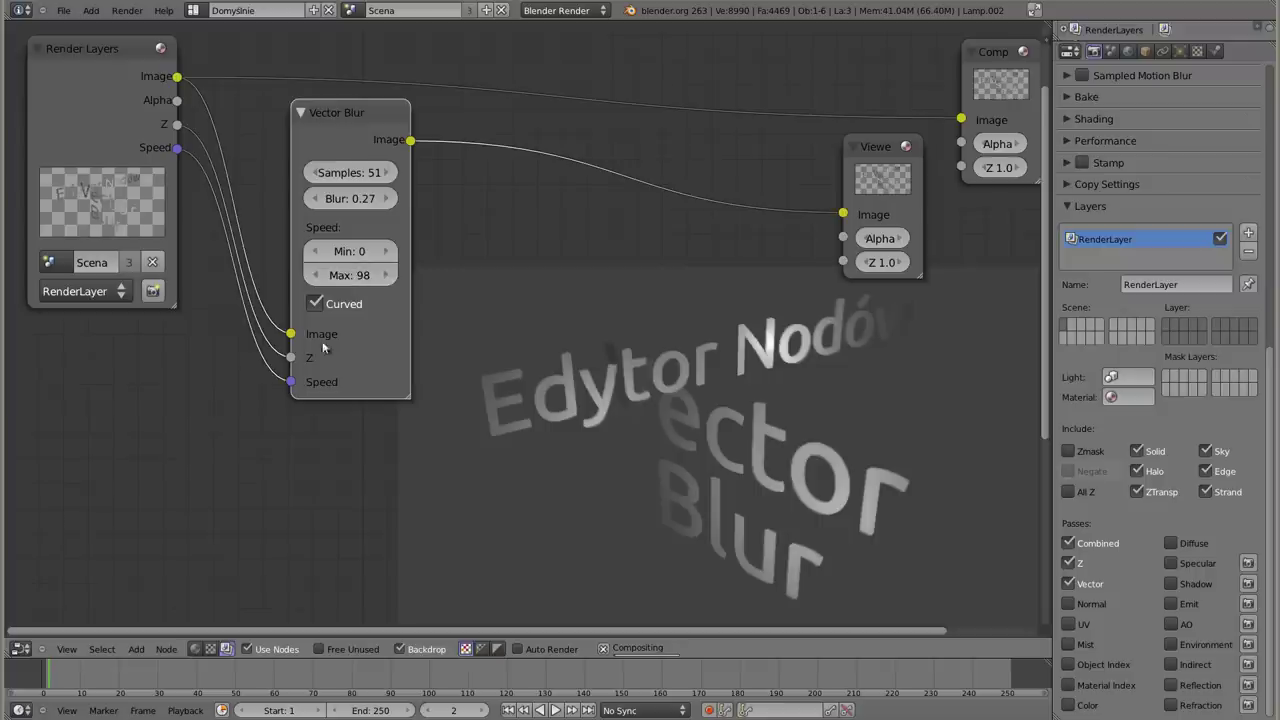
pyautogui.moveTo(350, 275); pyautogui.dragTo(344, 361)
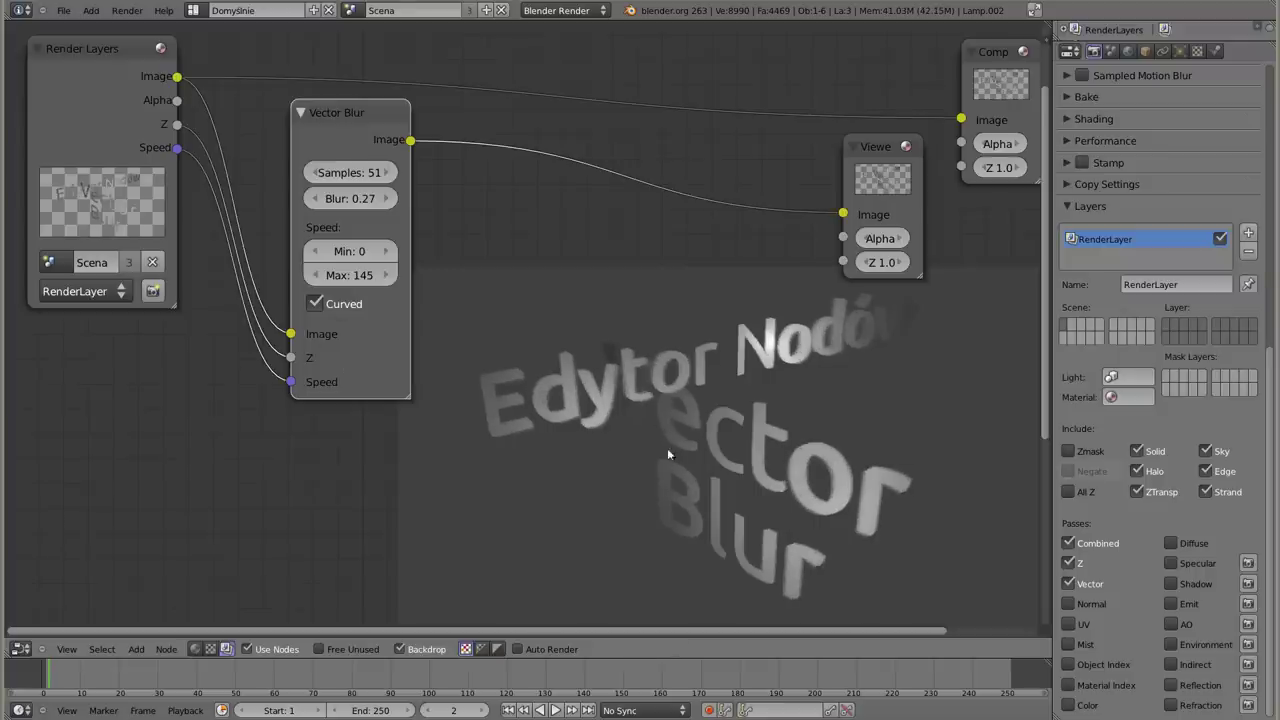
pyautogui.moveTo(350, 275); pyautogui.dragTo(353, 285)
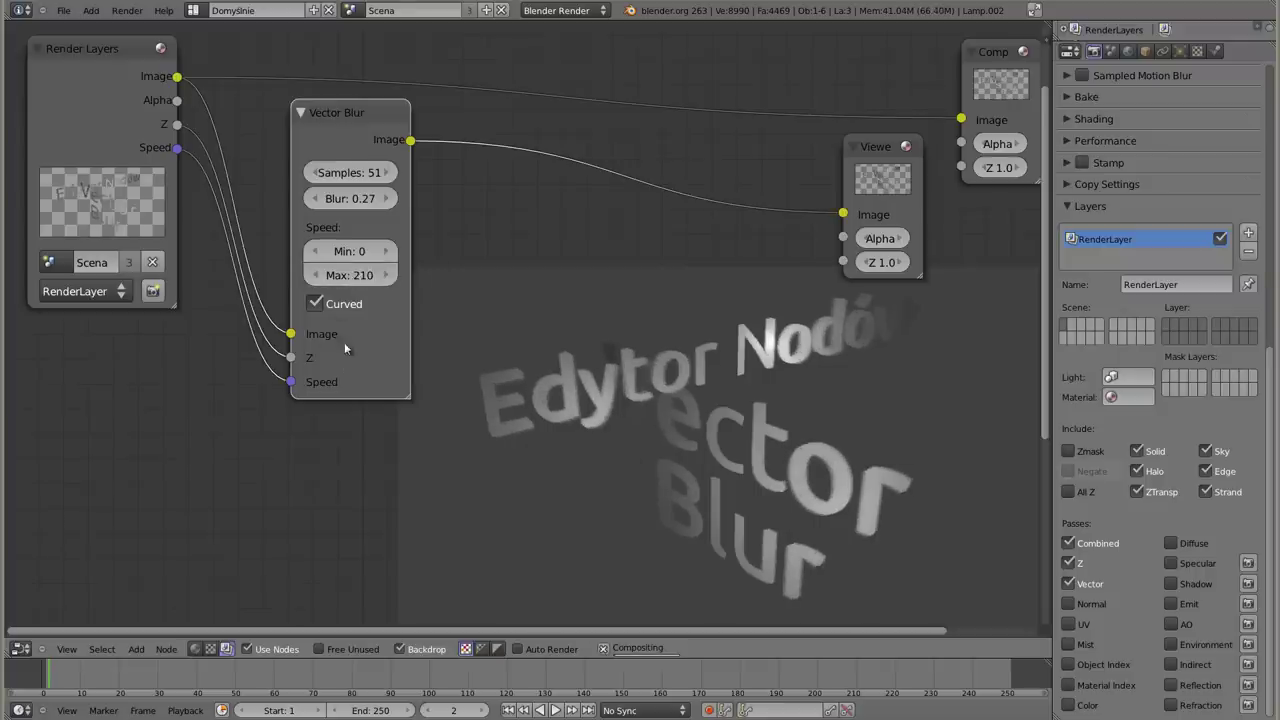
pyautogui.moveTo(353, 285); pyautogui.dragTo(356, 349)
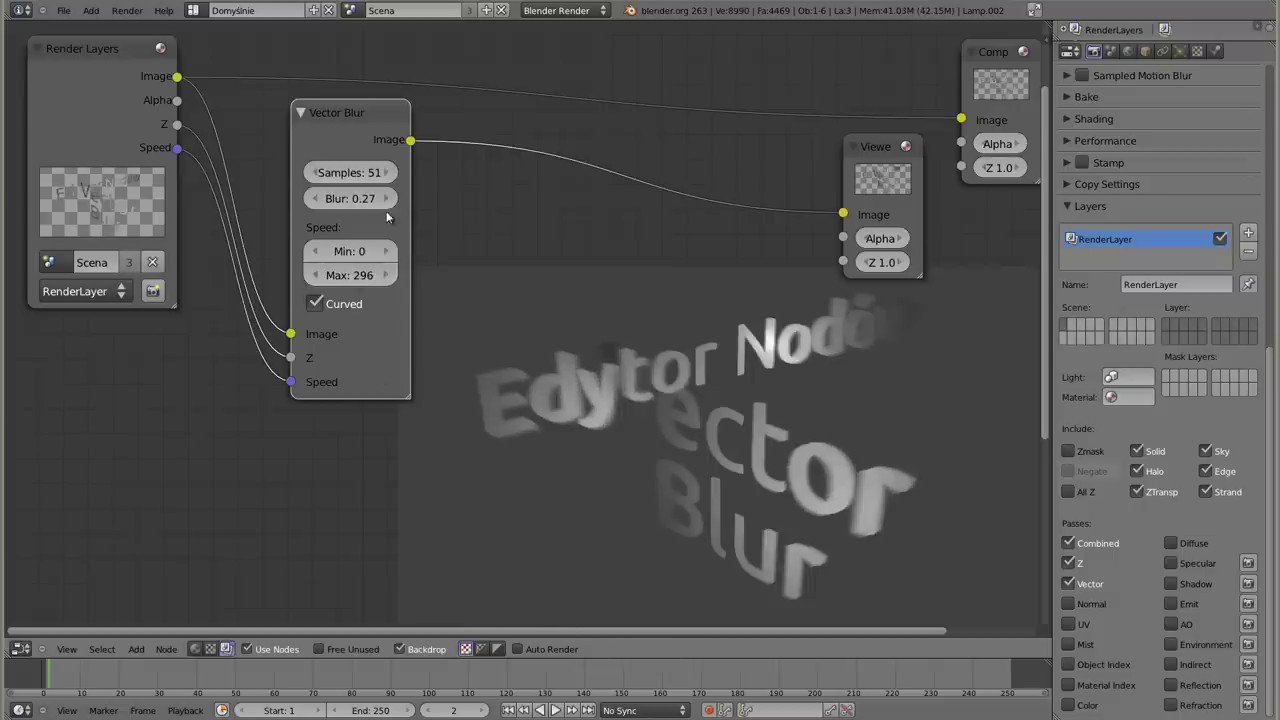
# - Set Blur to 0.65, Max speed to 380 and Min speed to 162, then shift the node left
pyautogui.moveTo(358, 200); pyautogui.dragTo(376, 204)
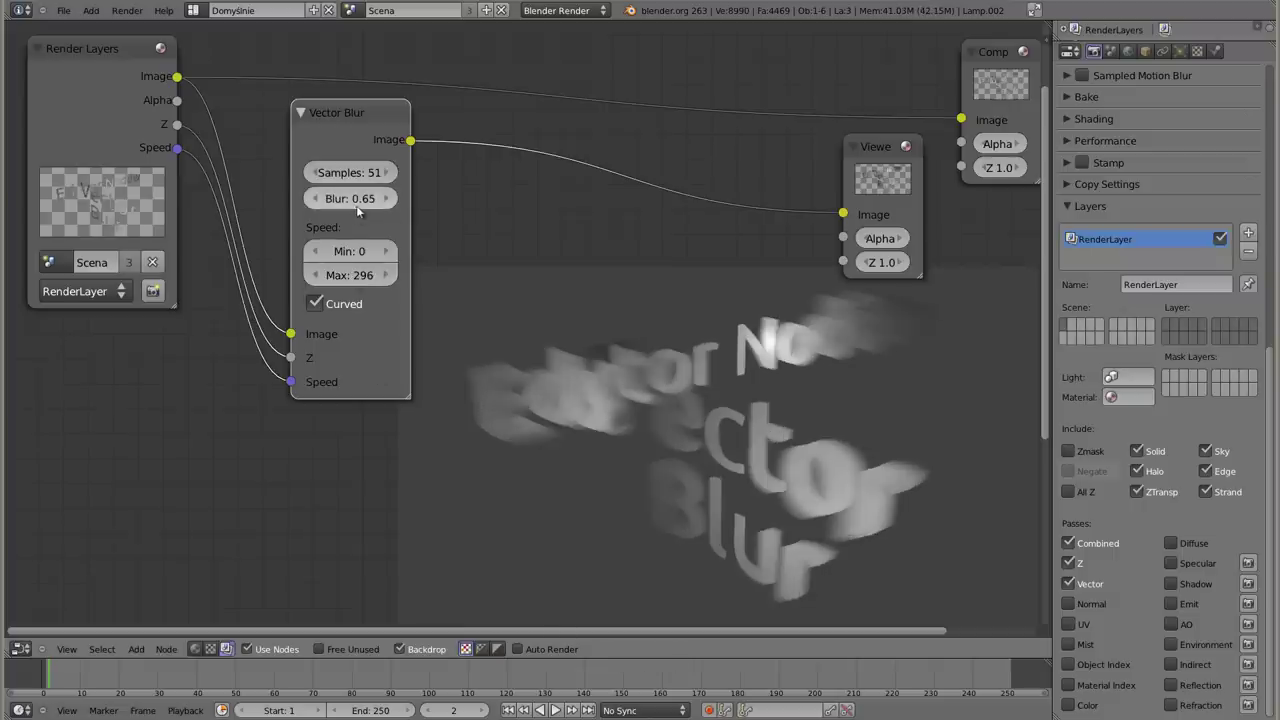
pyautogui.moveTo(358, 276)
pyautogui.mouseDown()
pyautogui.moveTo(380, 277)
pyautogui.moveTo(374, 251)
pyautogui.mouseUp()
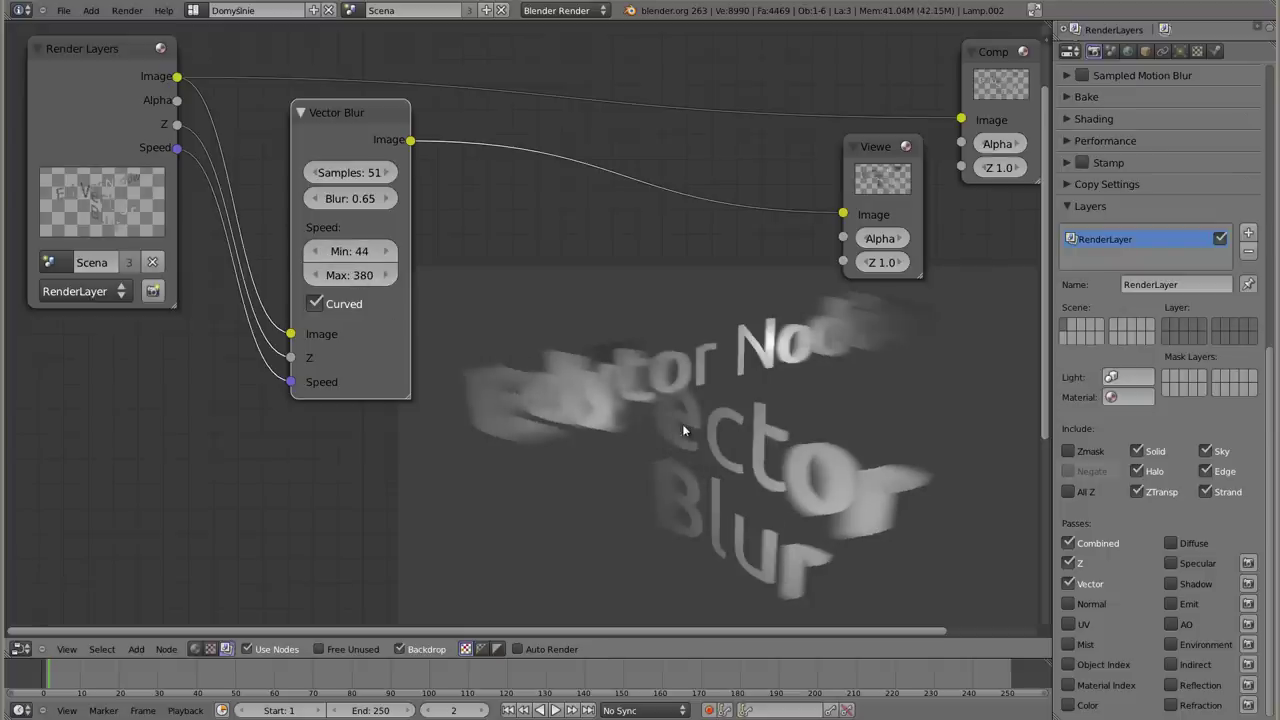
pyautogui.moveTo(350, 251)
pyautogui.mouseDown()
pyautogui.moveTo(424, 251)
pyautogui.moveTo(394, 251)
pyautogui.mouseUp()
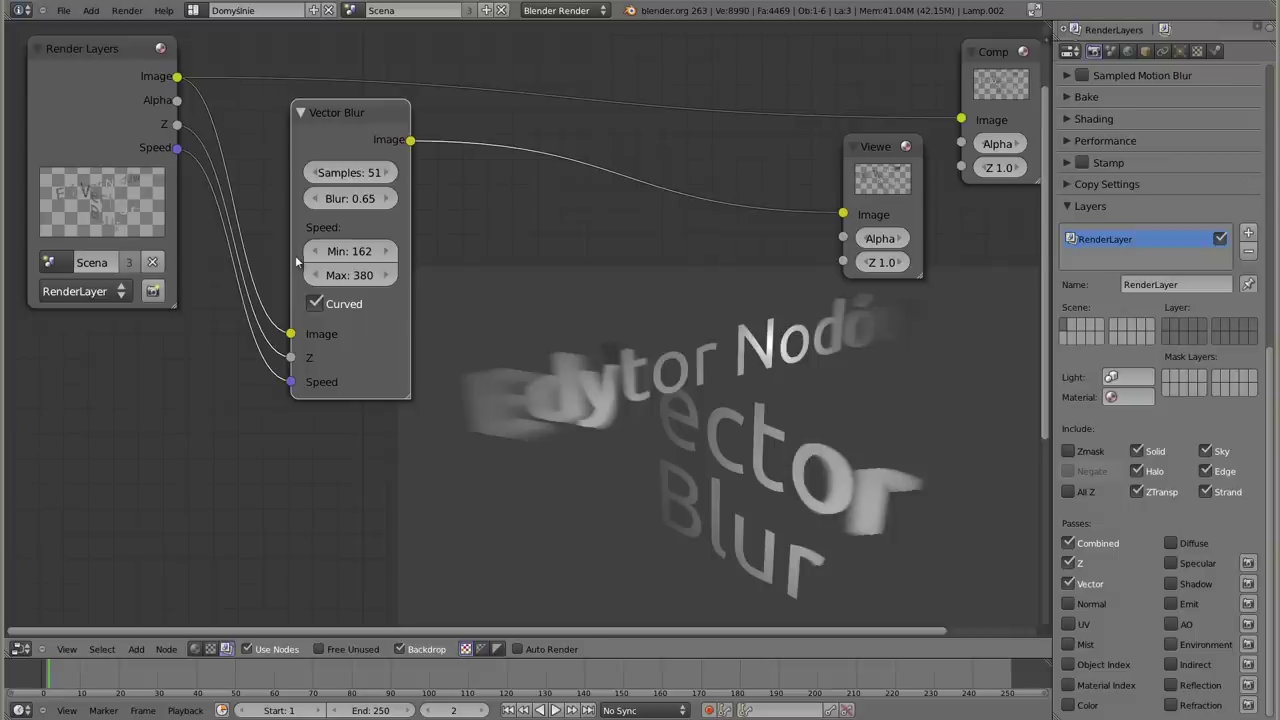
pyautogui.moveTo(323, 126); pyautogui.dragTo(282, 122)
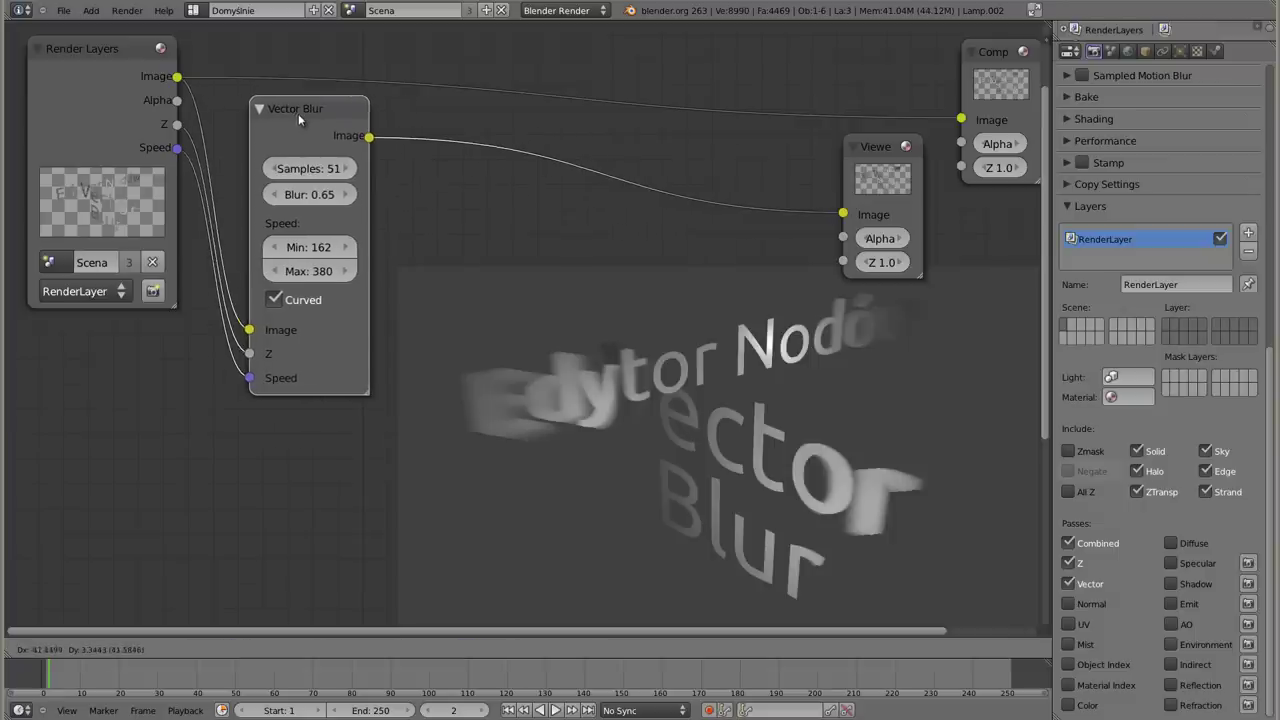